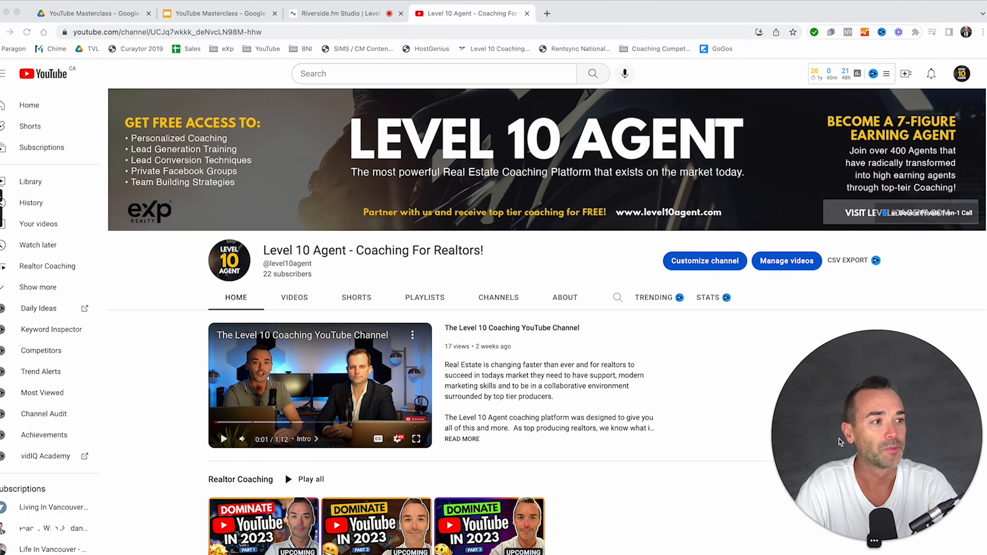
Start a new video upload on the Level 10 Agent channel with the file YT Day 3.mp4.
click(905, 74)
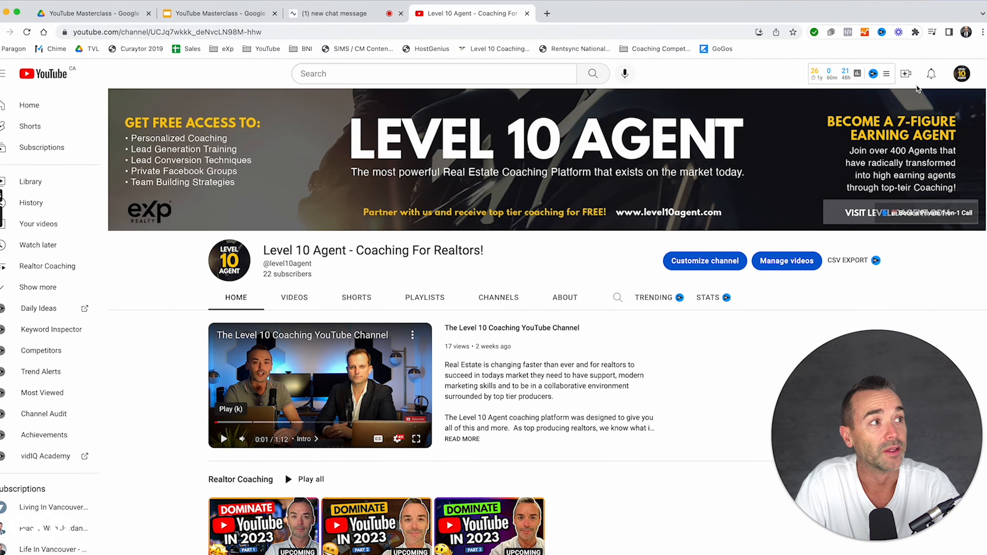
click(907, 75)
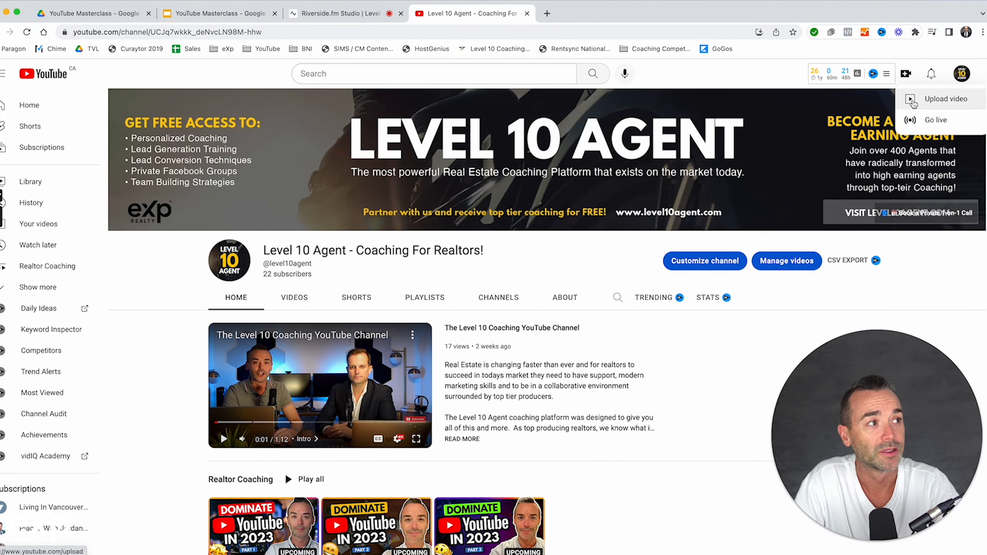
click(911, 99)
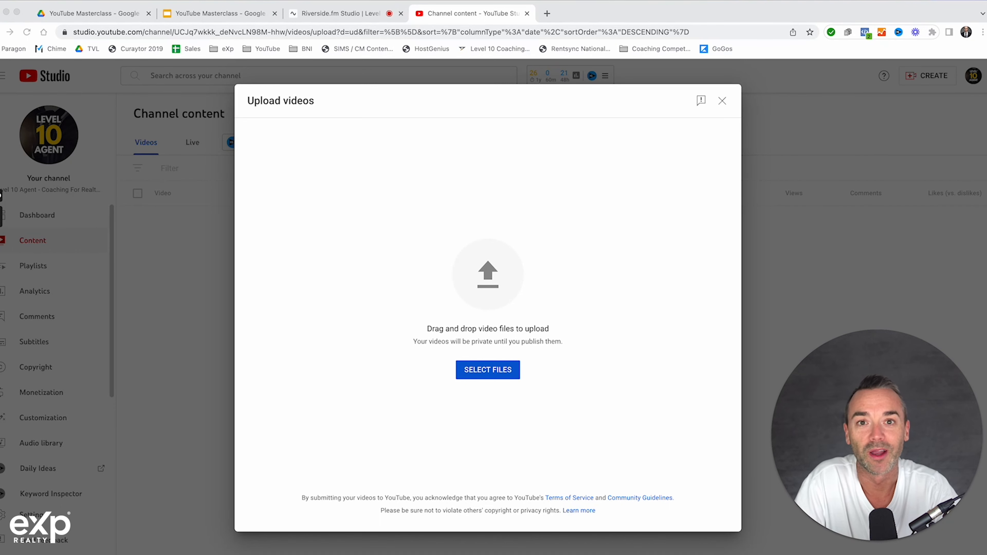
drag(270, 227, 462, 269)
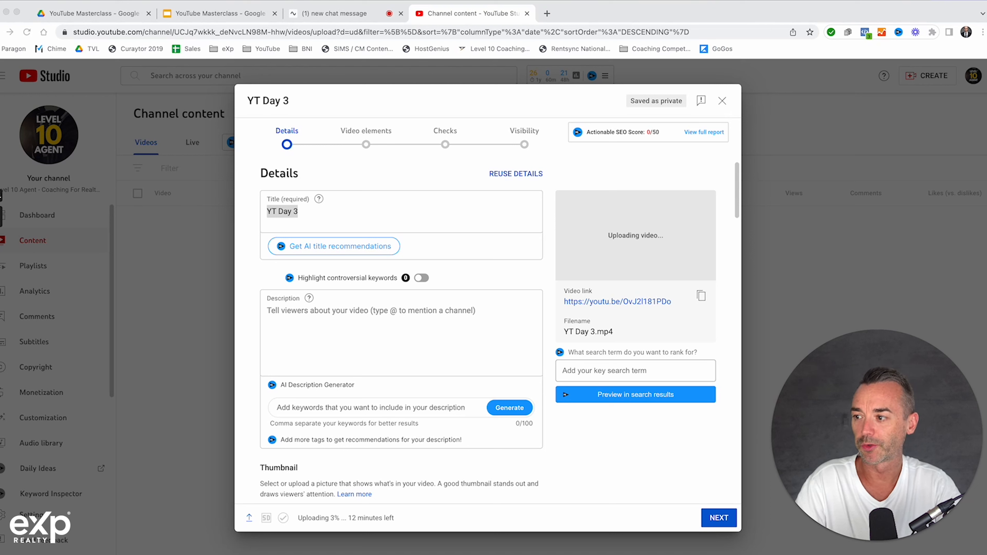
Title the video "Realtors - Master YouTube In 2023 - The Exact Videos Proven To Attract Clients" and paste the part 3 masterclass introduction as its description.
key(super+Tab)
text(Realtors - Master YouTube In 2023 - The Exact Videos Proven To Attract Clients)
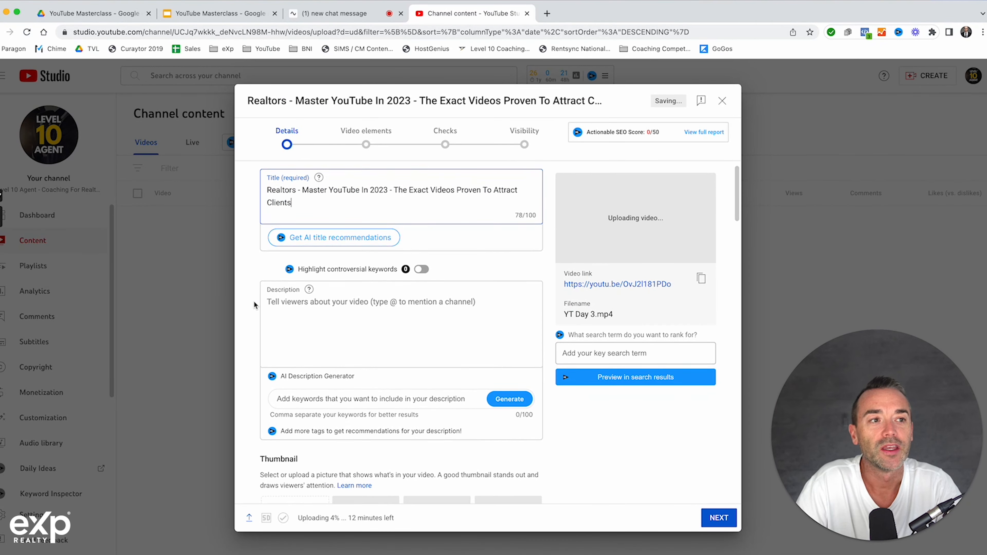
scroll(253, 301, down, 2)
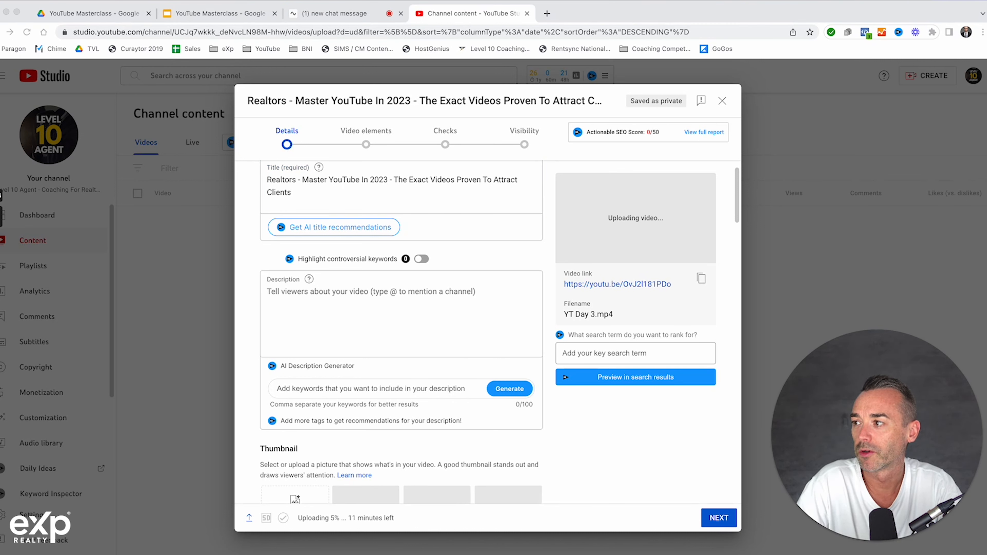
click(311, 311)
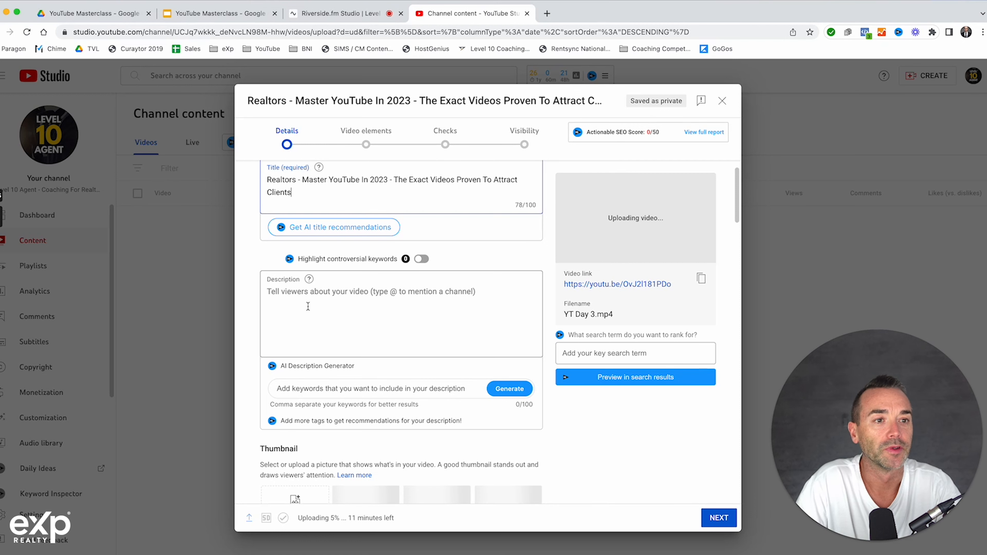
key(super+v)
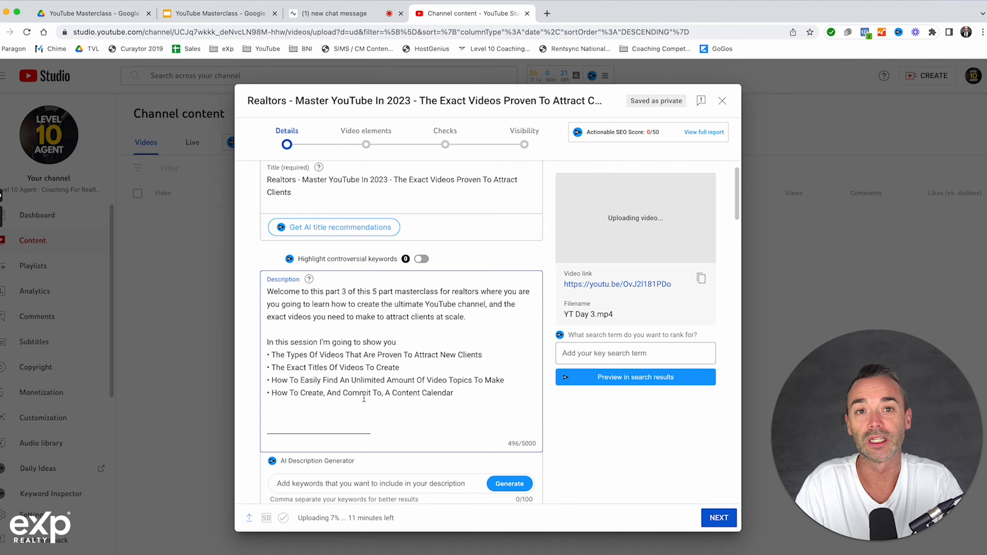
Paste the standard "REALTORS!" coaching promotion with its booking and learn-more links below the divider line in the description.
scroll(389, 395, down, 3)
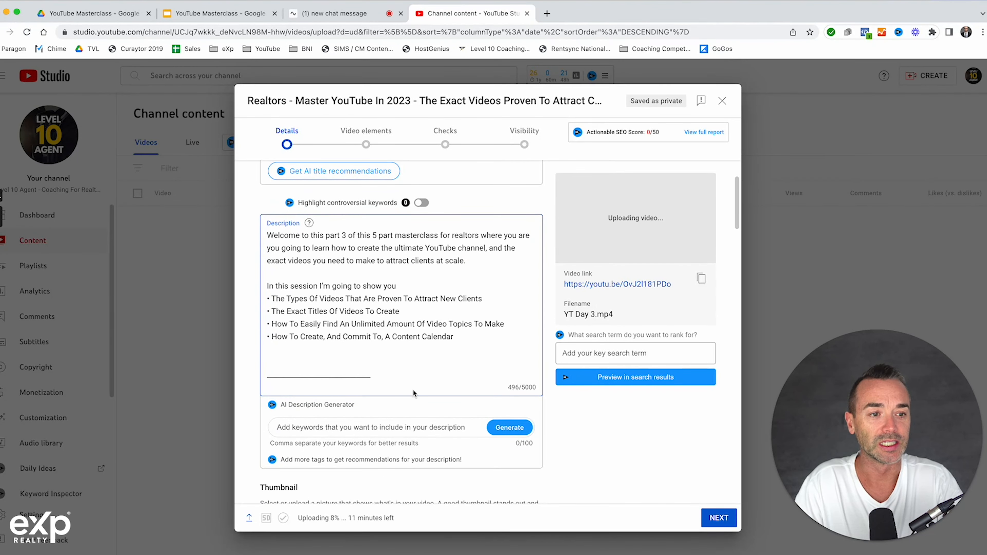
drag(385, 377, 274, 379)
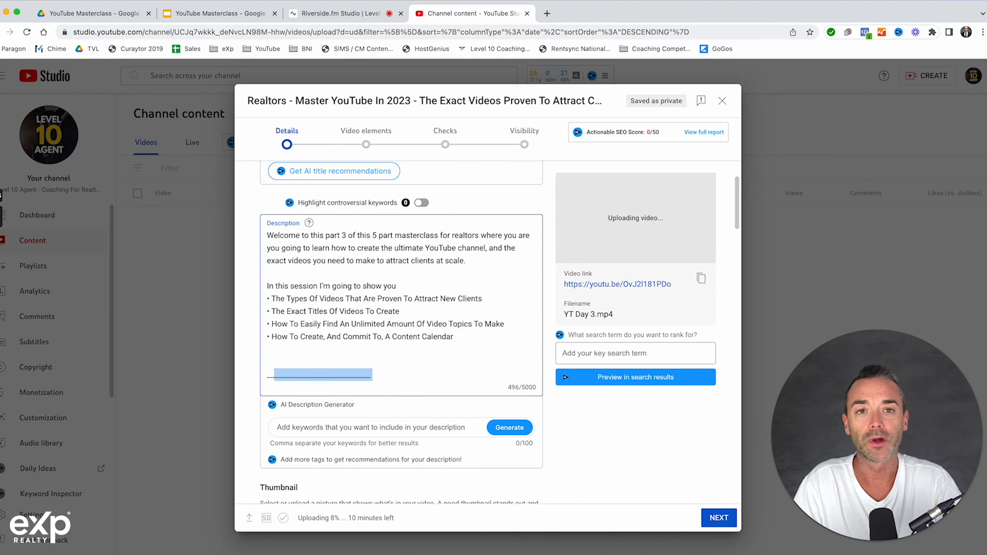
key(super+Tab)
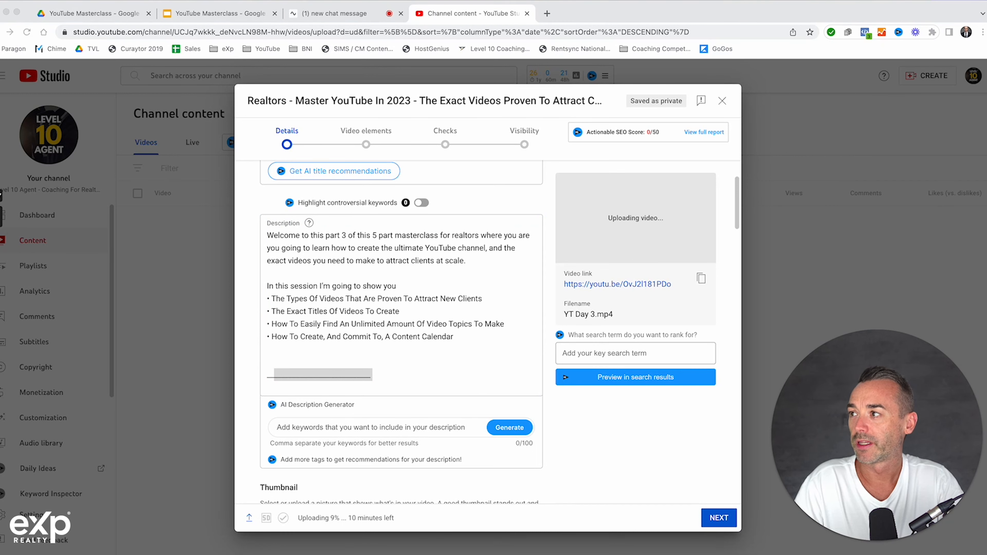
click(400, 380)
click(405, 379)
key(Return)
key(Return)
key(super+v)
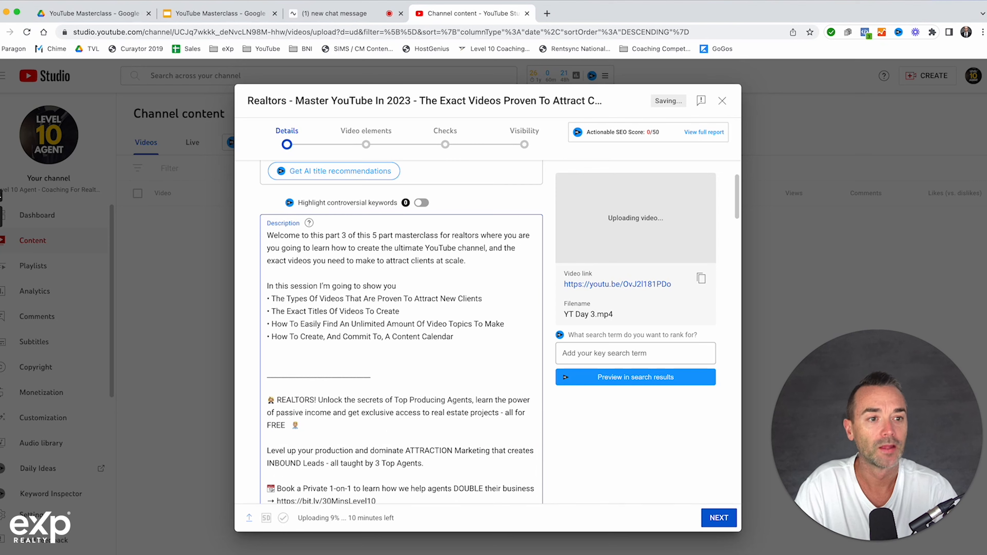
Review the description's promotional section, including the private 1-on-1 booking link, the list of coaching benefits and the learn-more link.
scroll(310, 446, down, 5)
scroll(311, 446, down, 2)
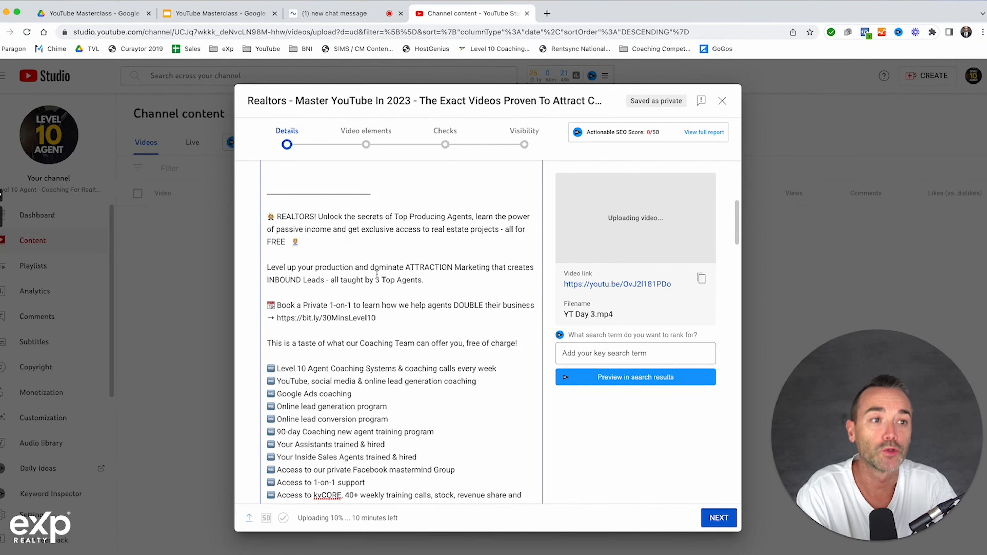
scroll(376, 278, down, 2)
scroll(389, 274, down, 1)
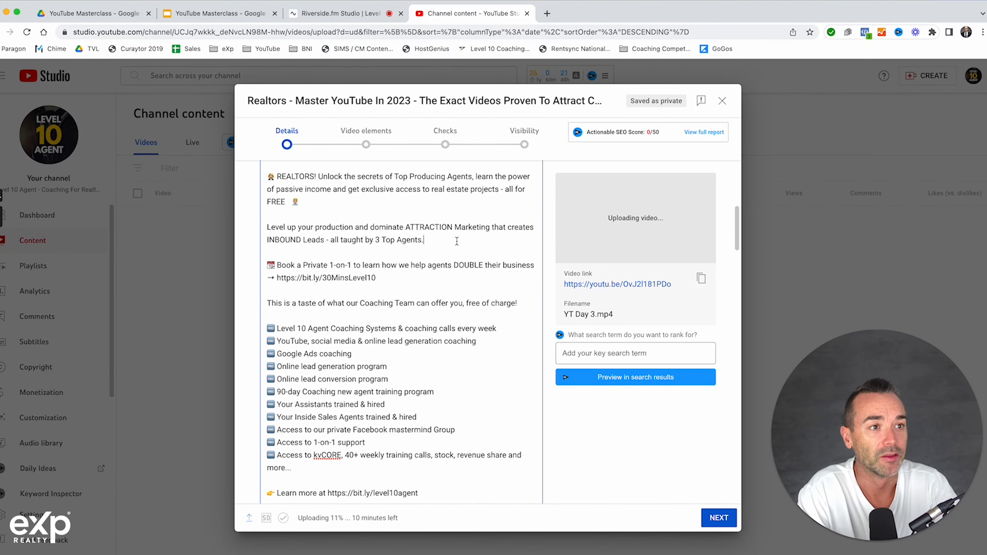
click(421, 275)
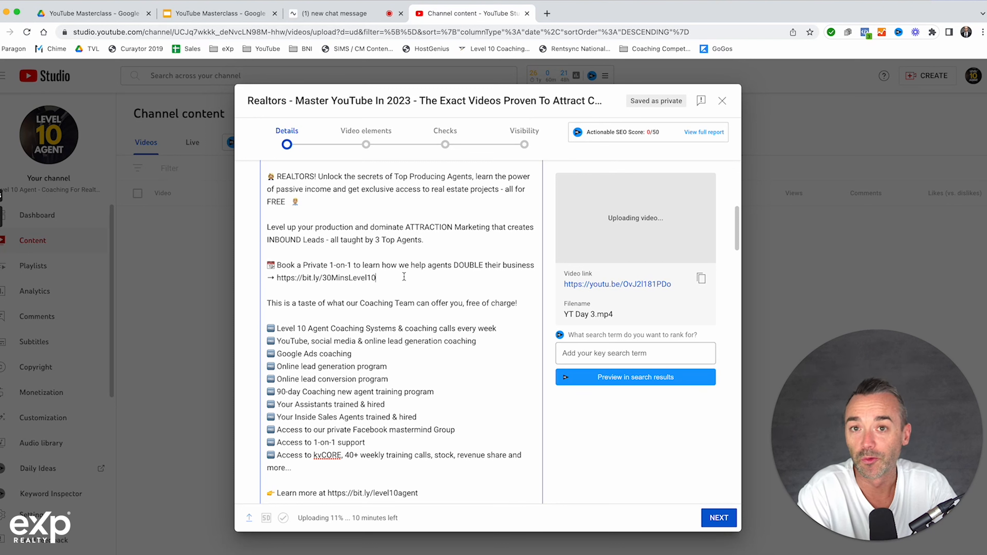
scroll(456, 319, down, 3)
drag(268, 257, 445, 408)
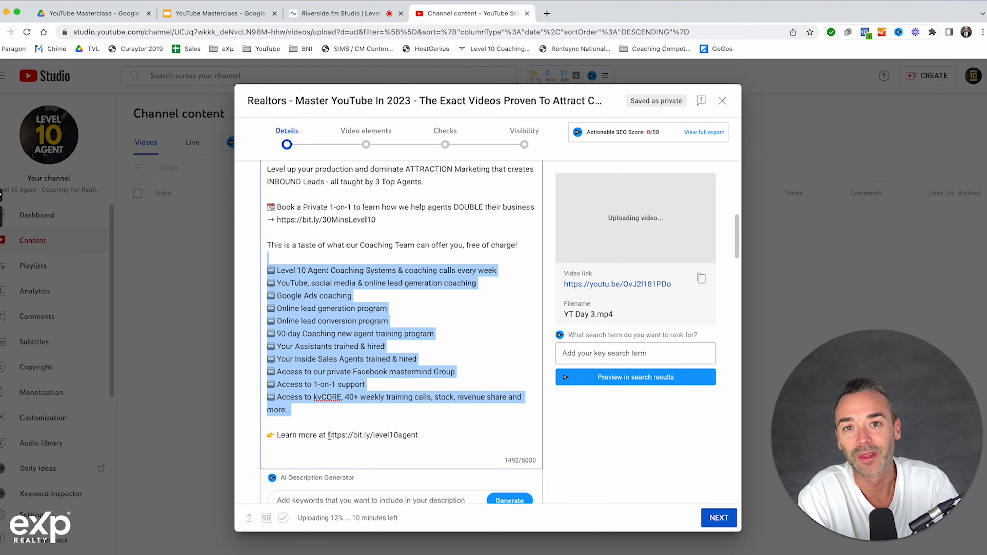
click(430, 387)
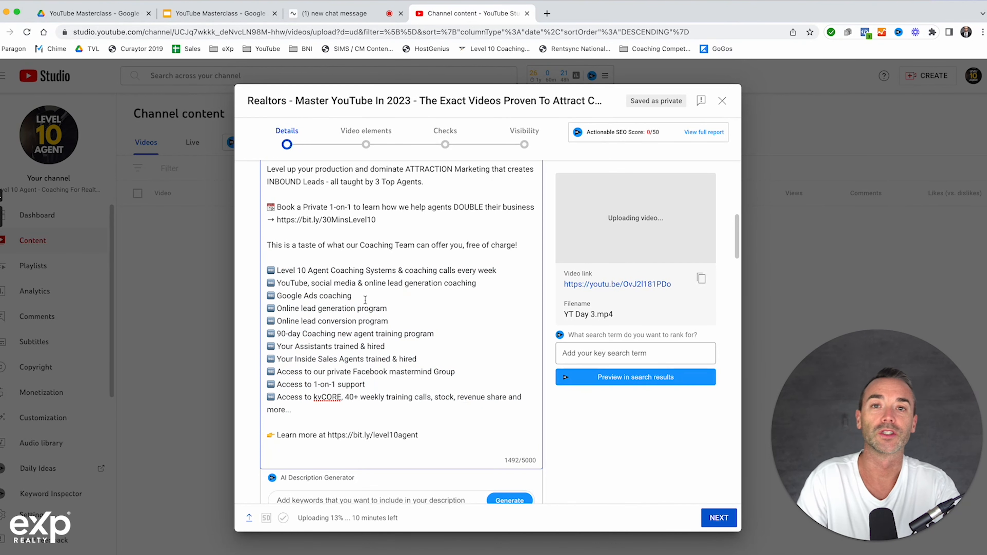
scroll(378, 297, up, 10)
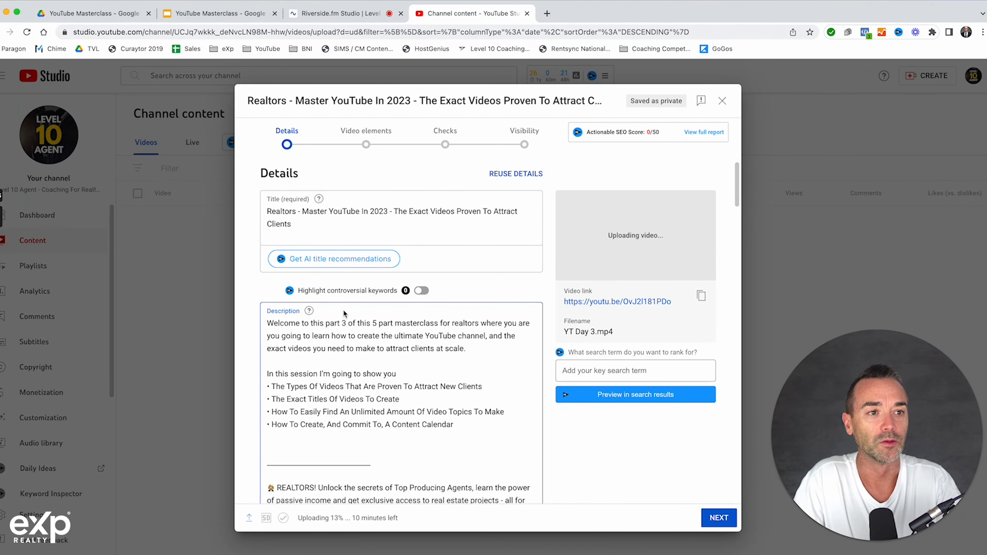
Upload "*2022 Level 10 YouTube Video Cover copy 3.jpg" from the other YouTube Masterclass folder as the video's thumbnail.
scroll(341, 307, down, 10)
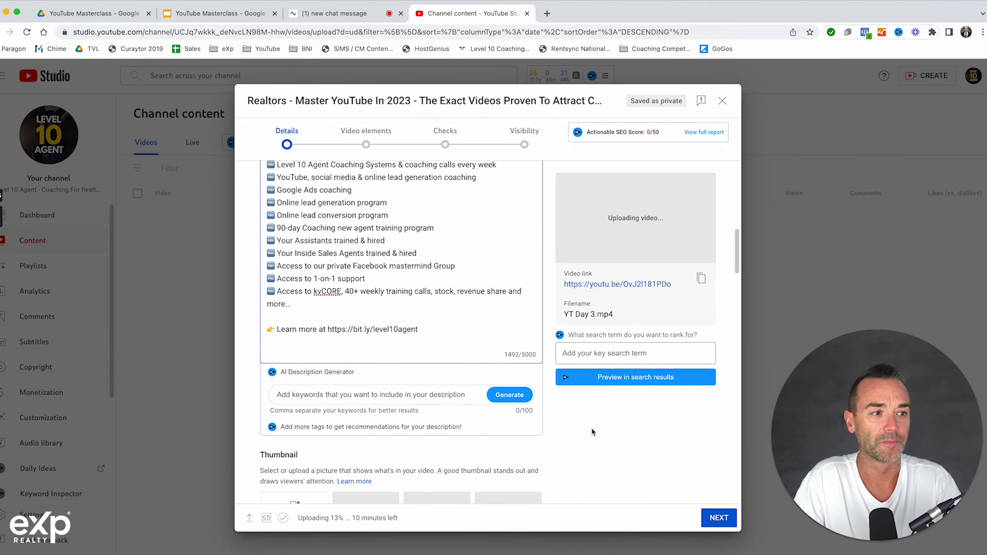
scroll(591, 434, down, 3)
scroll(539, 386, down, 1)
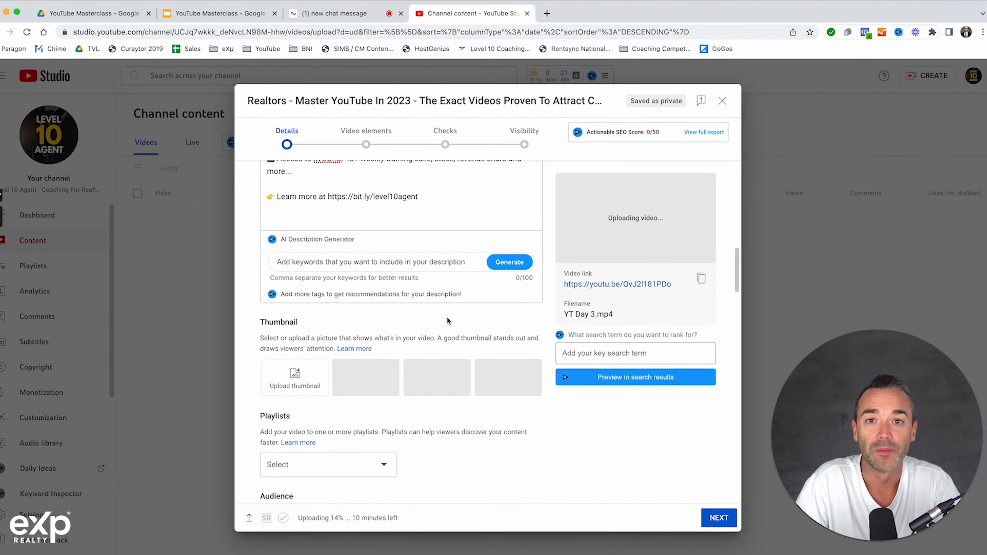
click(295, 376)
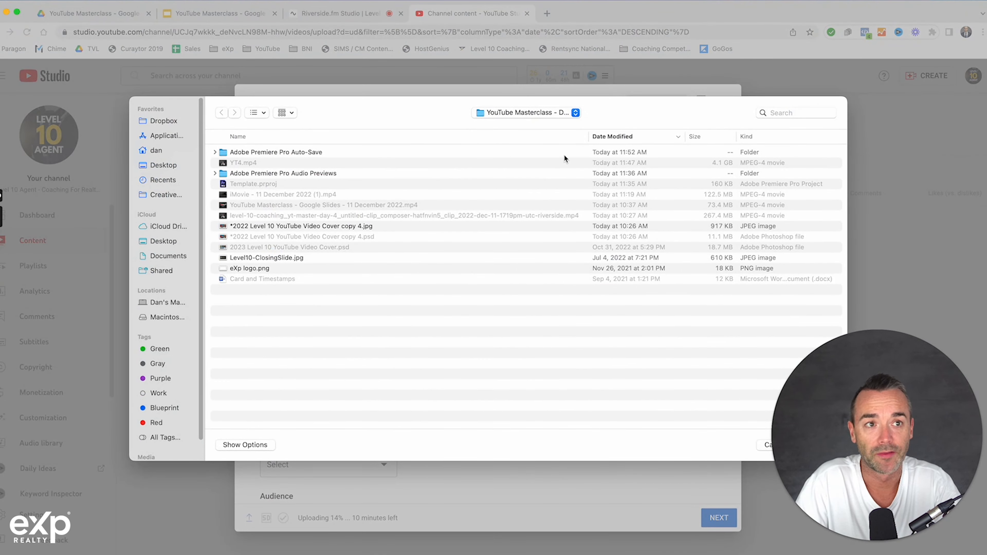
click(526, 113)
click(524, 206)
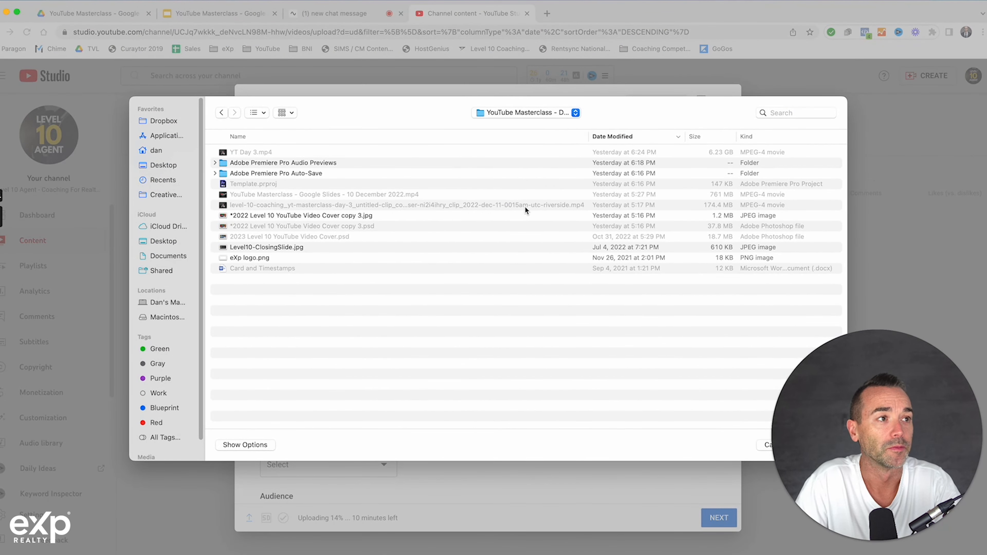
double_click(406, 215)
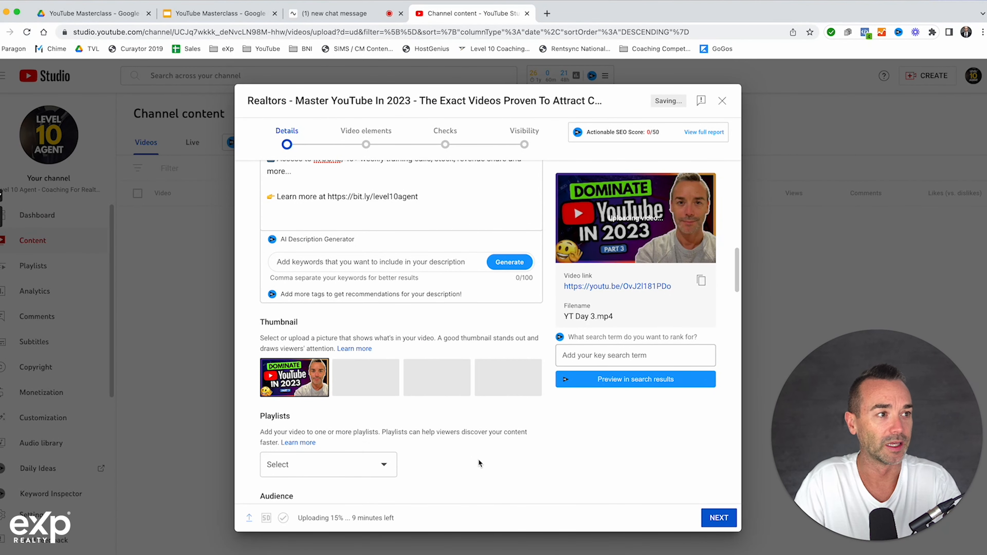
Add the video to the Realtor Coaching playlist and declare that it is not made for kids.
scroll(478, 458, down, 2)
scroll(478, 458, down, 3)
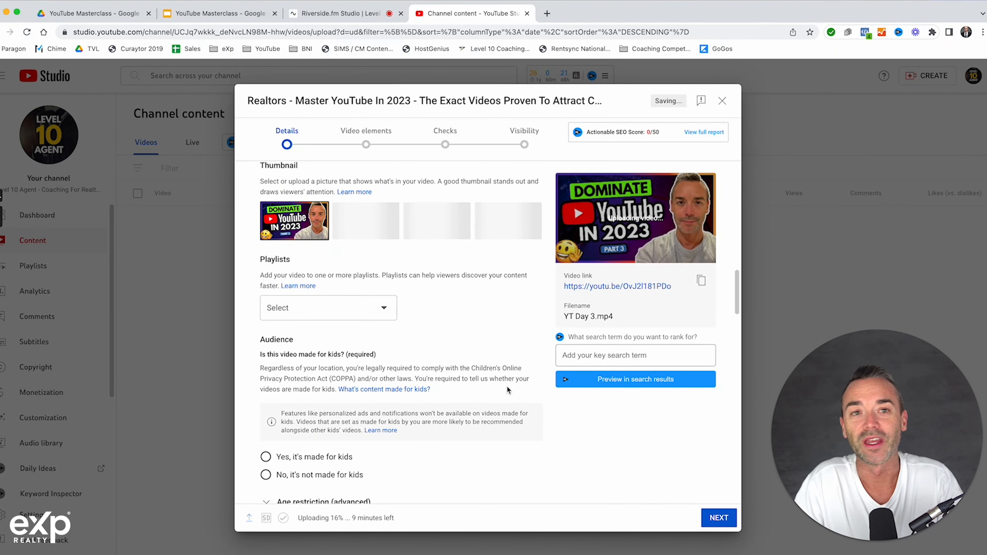
click(349, 308)
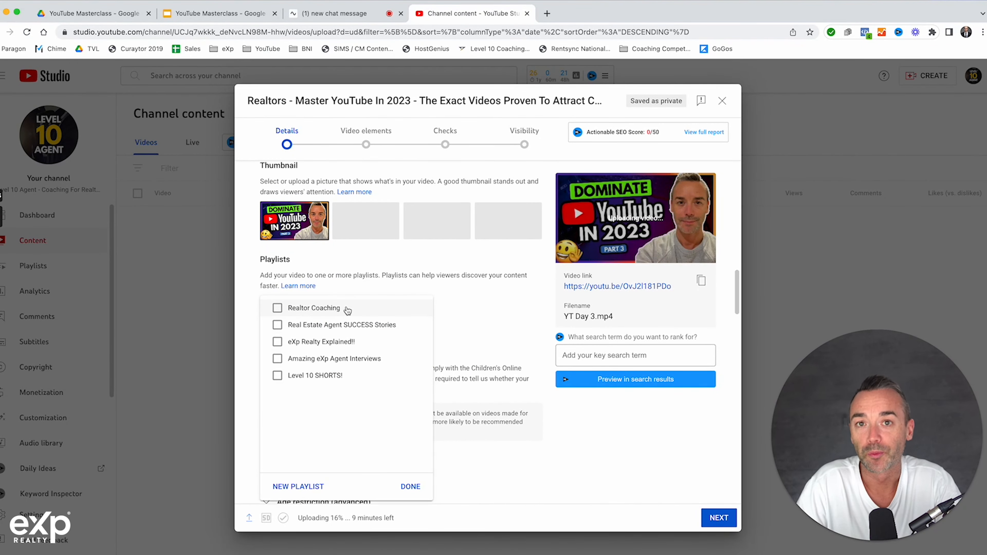
click(290, 308)
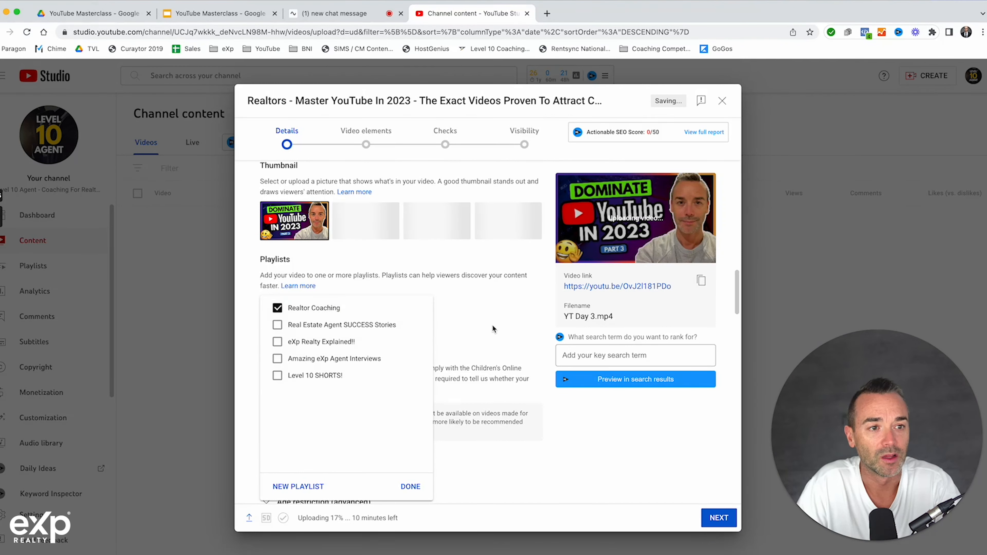
click(411, 486)
scroll(497, 398, down, 6)
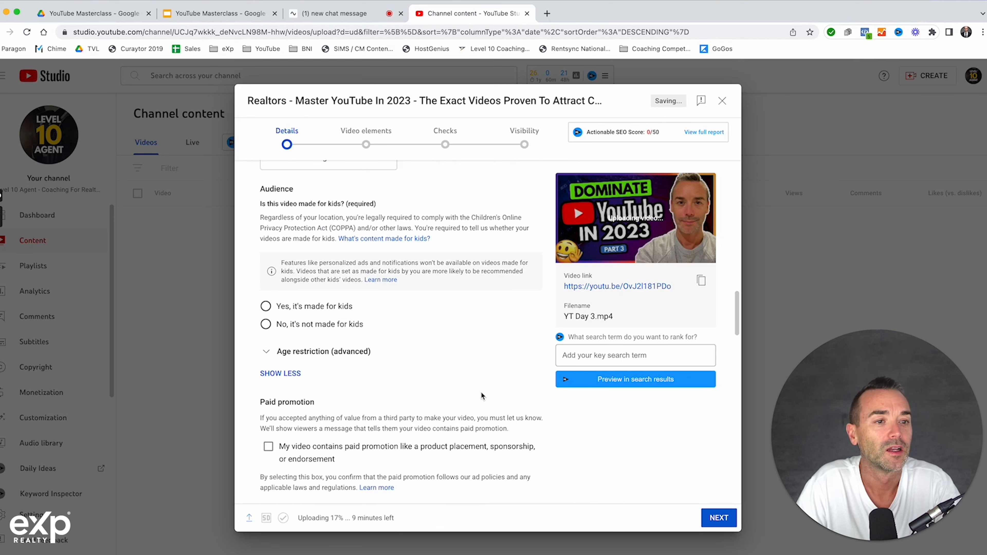
click(272, 260)
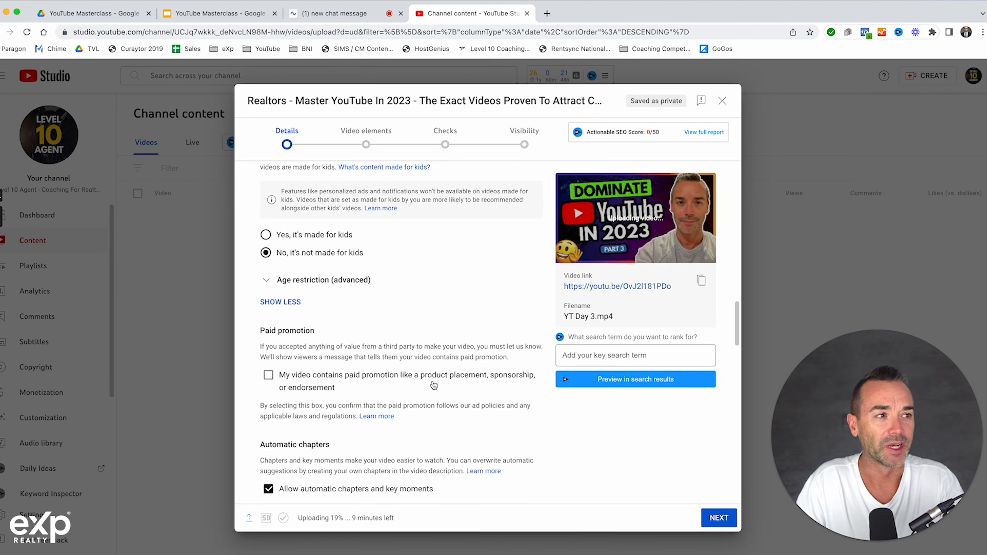
Add the tags "youtube for realtors", "youtube for real estate agents" and "lead generation for realtors" to the video.
scroll(426, 387, down, 3)
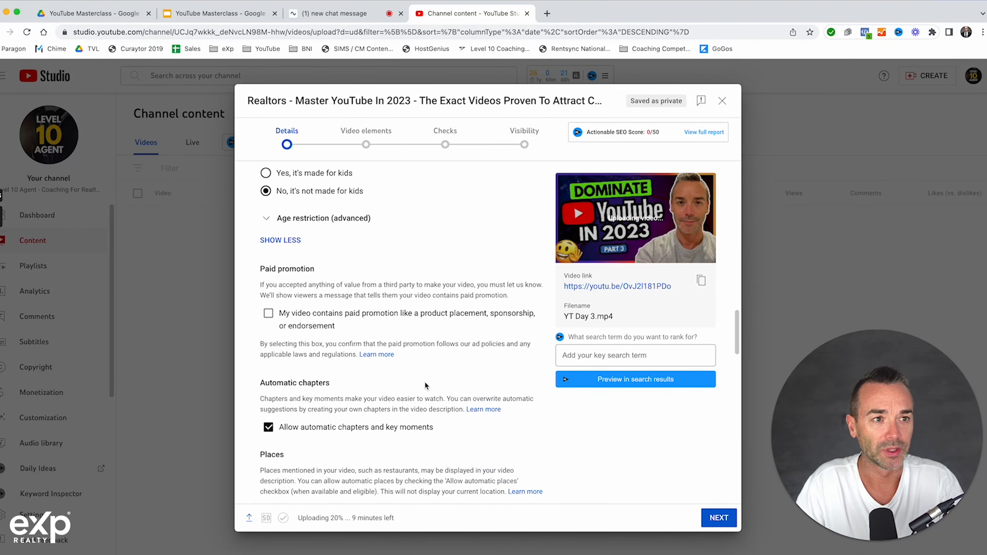
scroll(424, 386, down, 9)
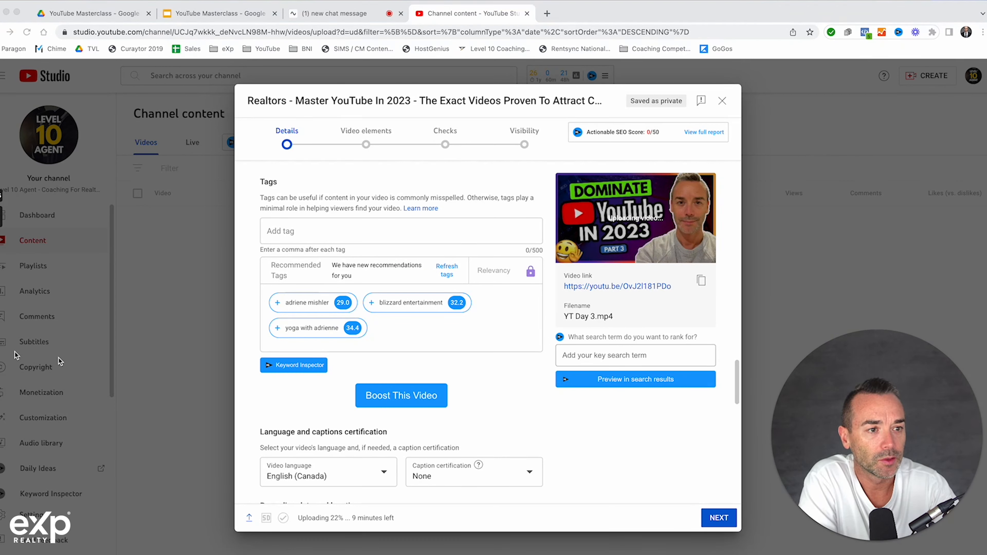
click(400, 232)
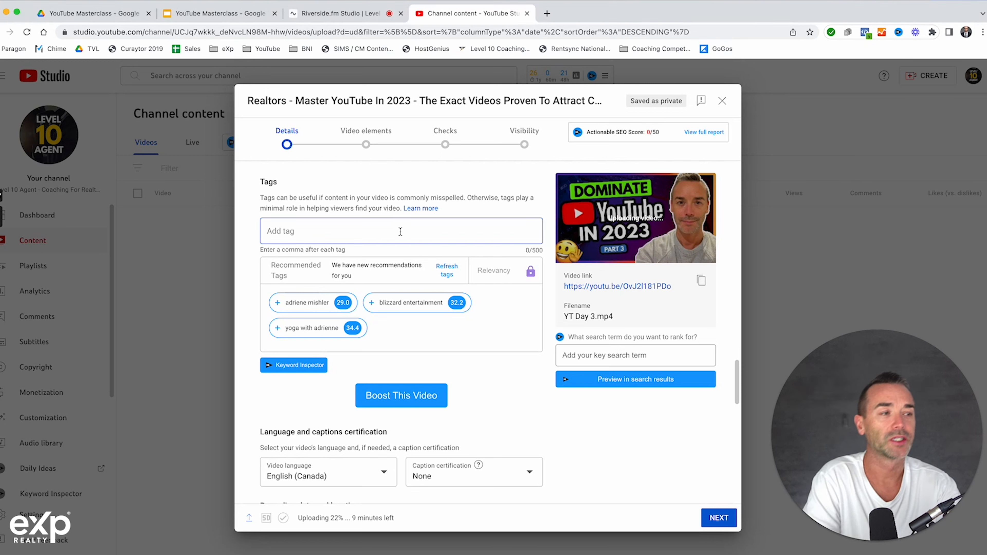
text(y)
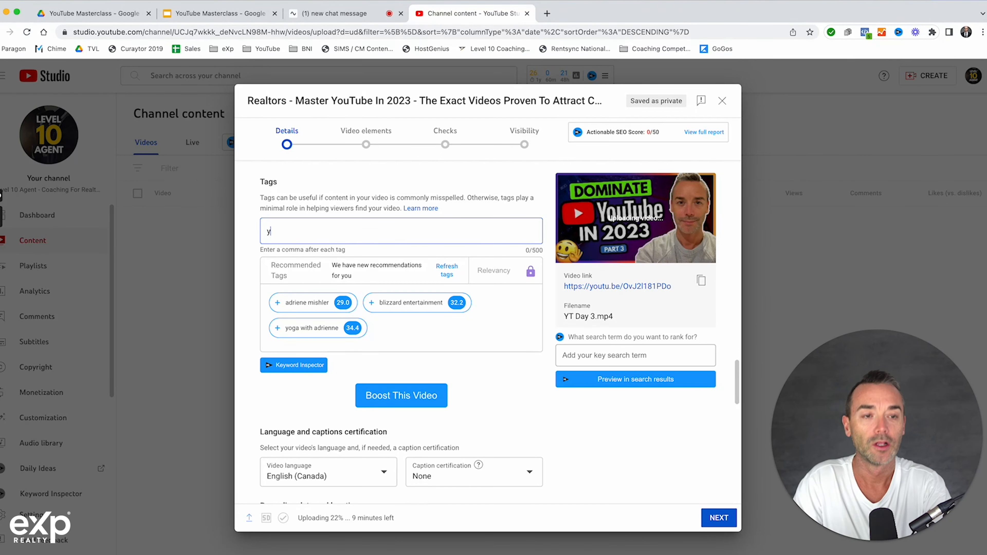
text(outube for )
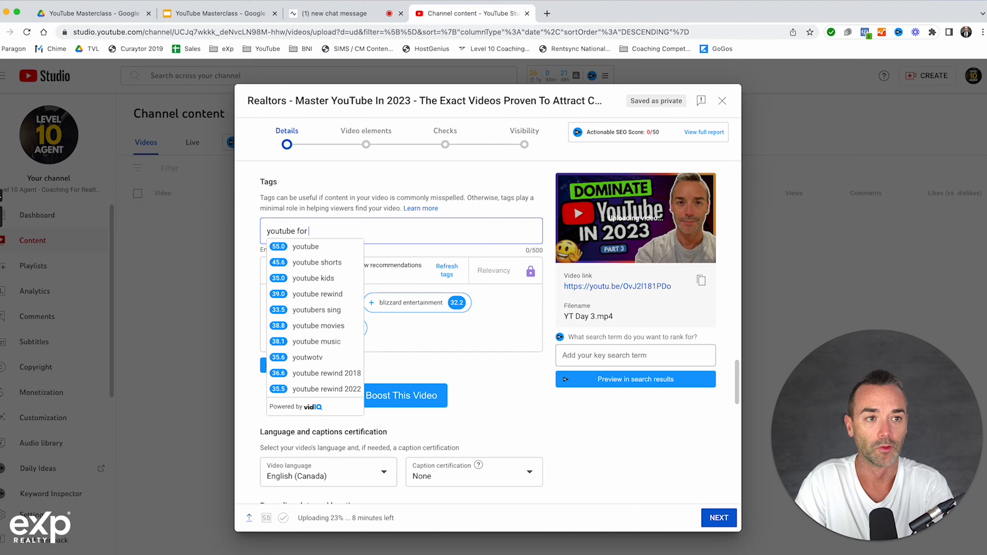
text(realtors)
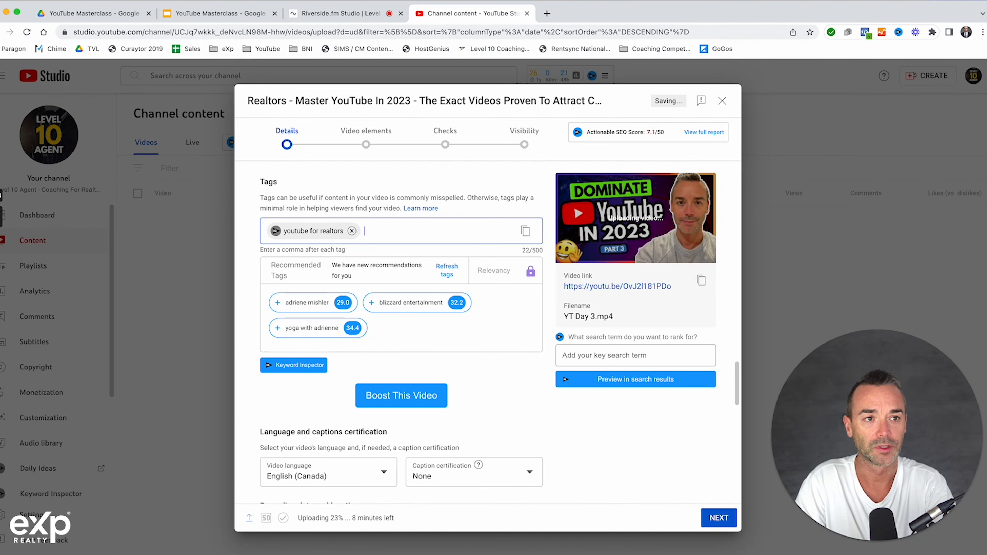
text(,youtube for real estate ag)
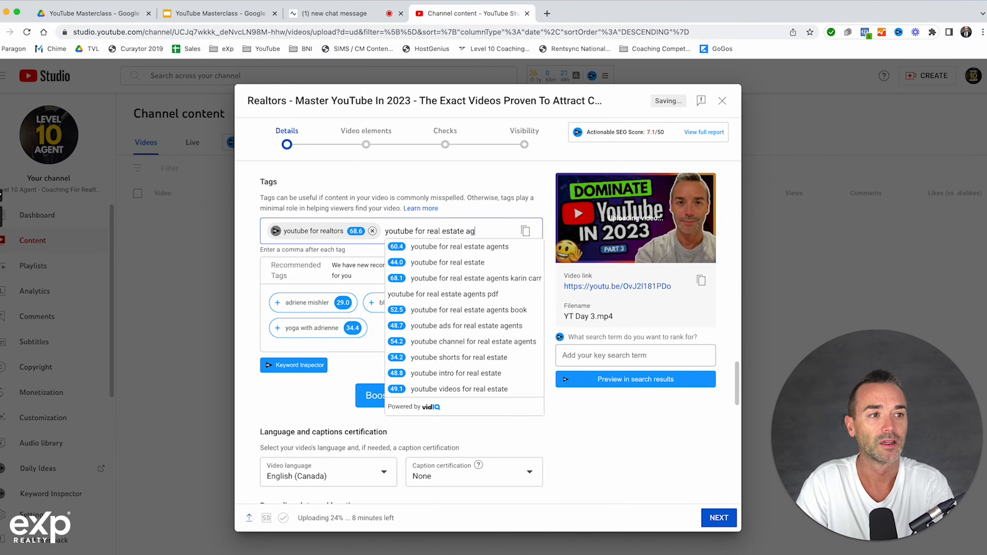
text(ents,)
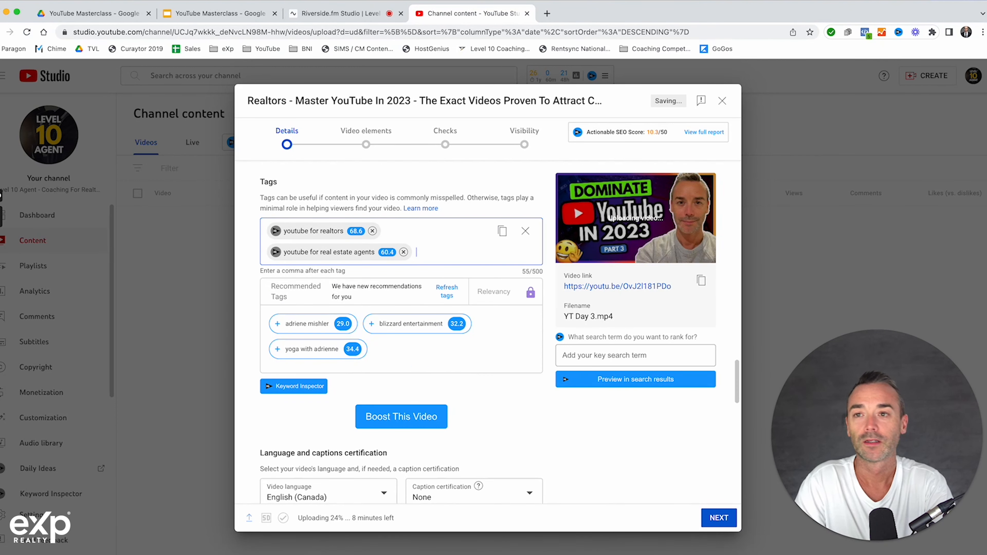
text(lea)
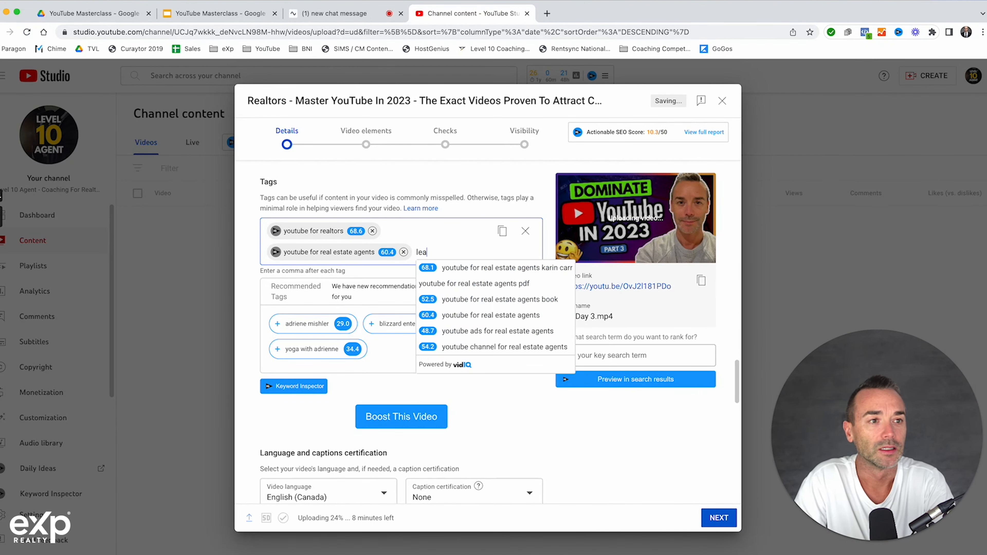
text(d generation for realtors)
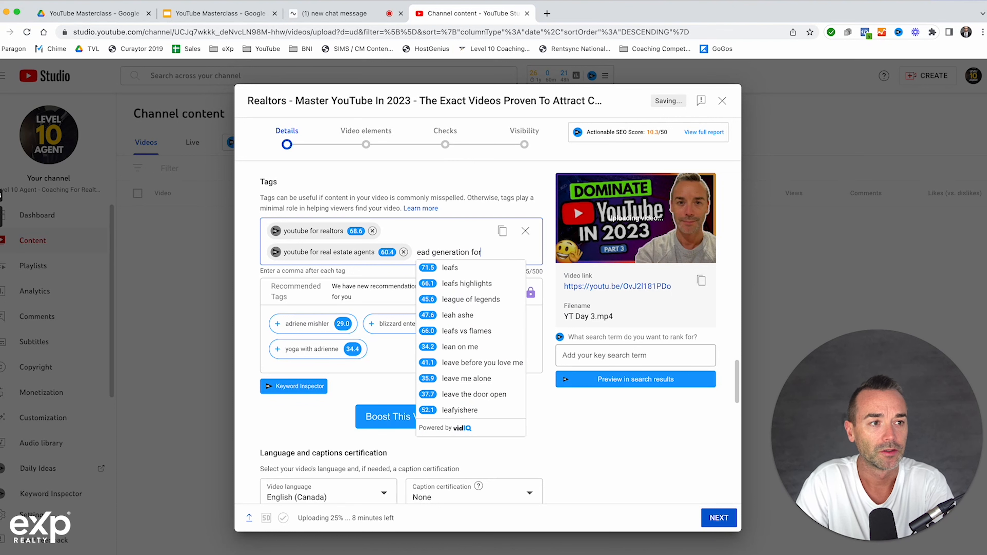
key(Return)
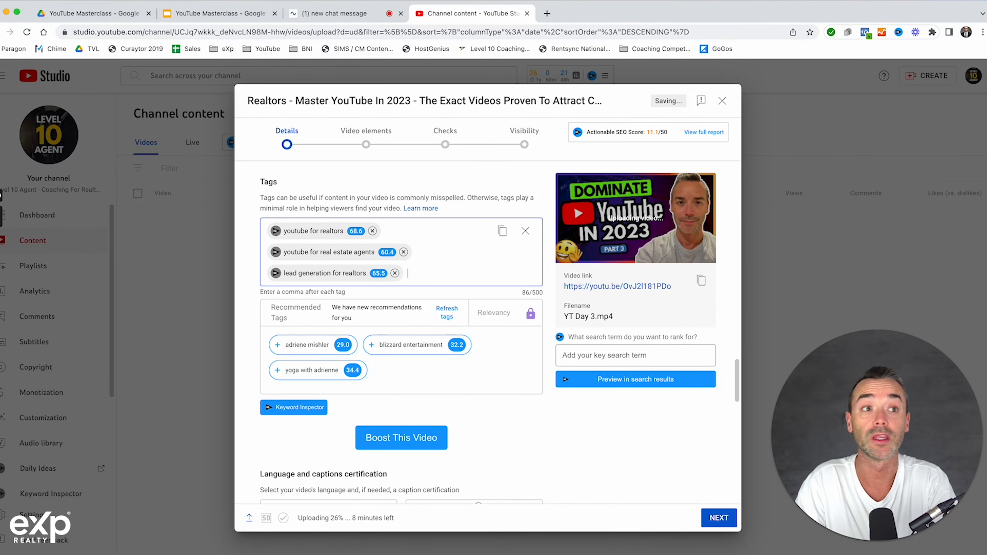
Add the tags "youtube for realtors 2023", "how to set up a youtube channel 2023" and "youtube channel for realtors 2023".
text(youtube for realtors 2023)
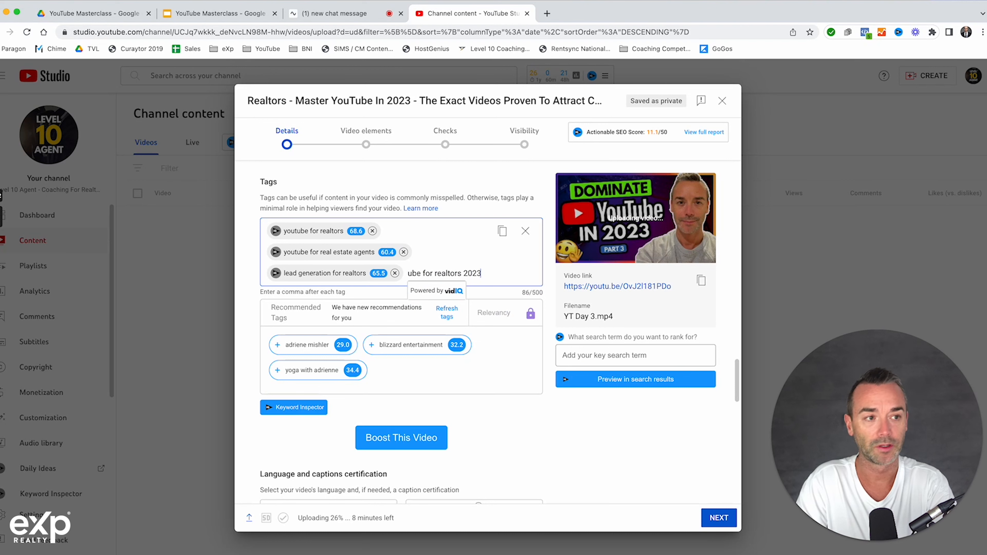
key(Return)
text(how to set up a )
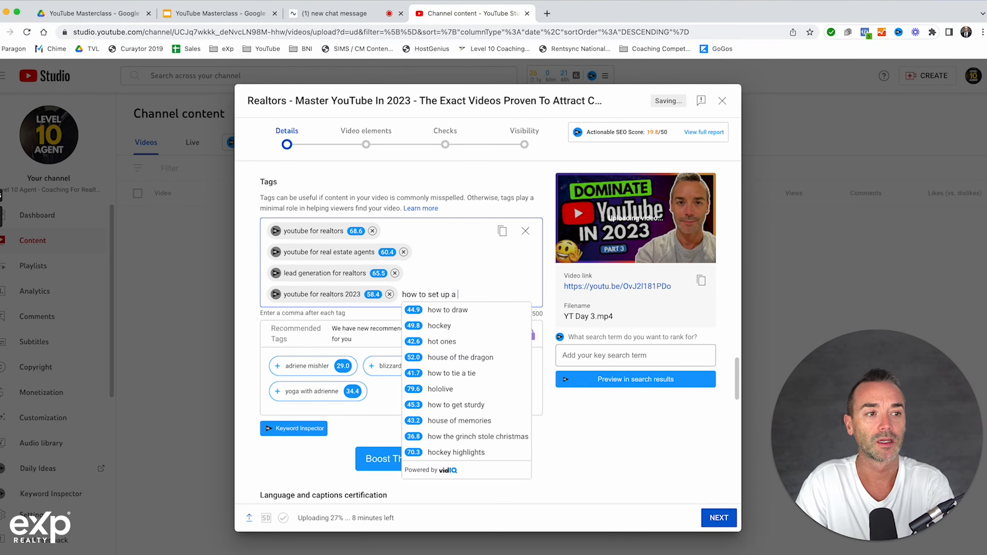
text(youtube cha)
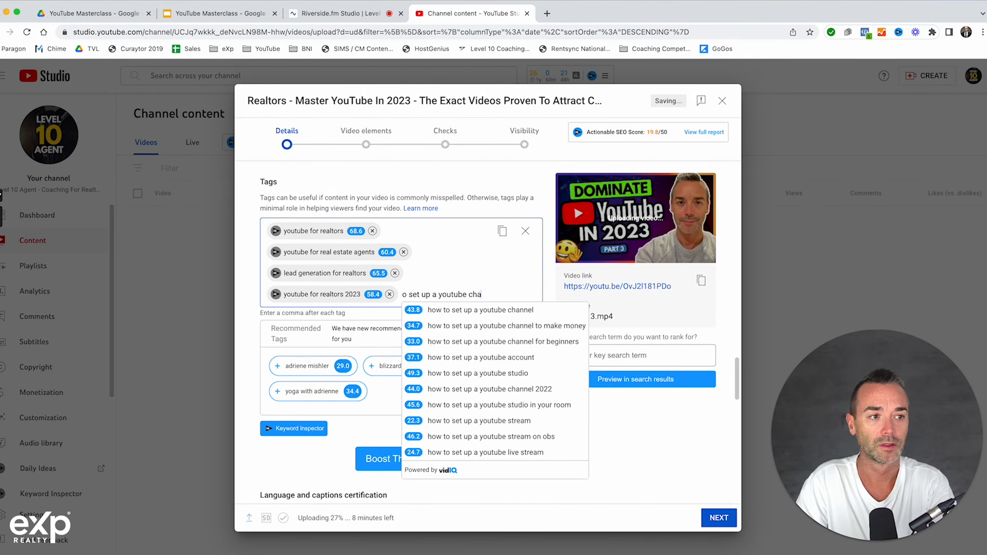
text(nnel 2023)
key(Return)
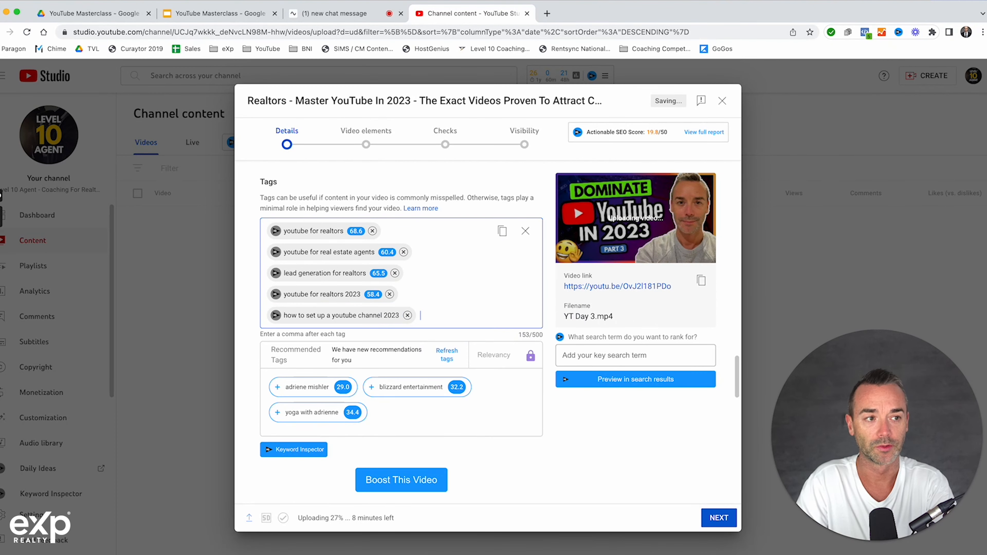
text(youtube cha)
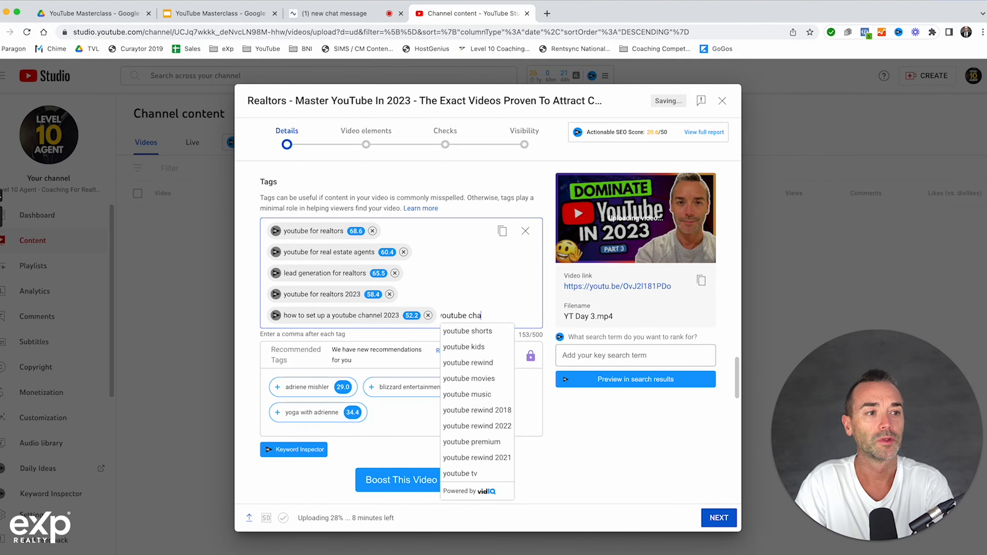
text(nnel for realtors 2023)
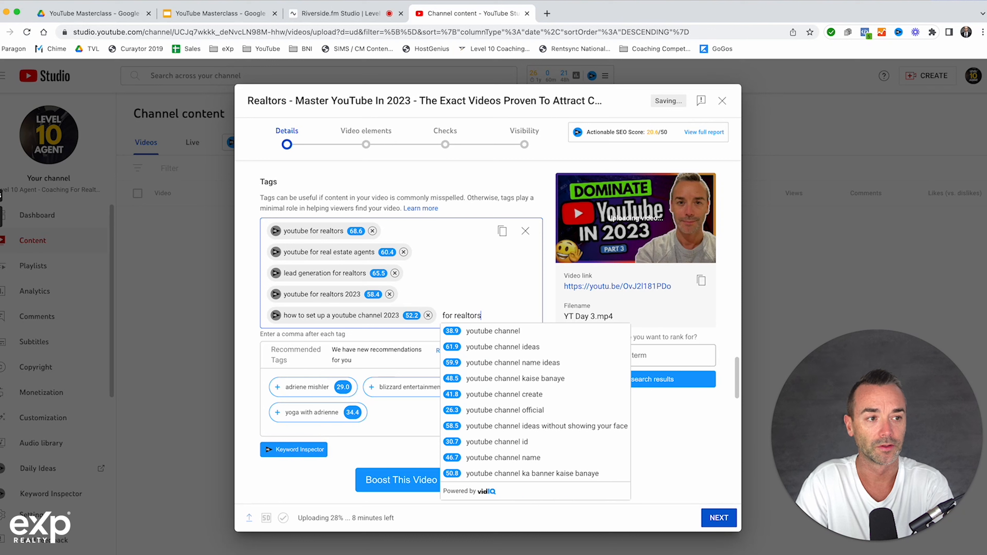
key(Return)
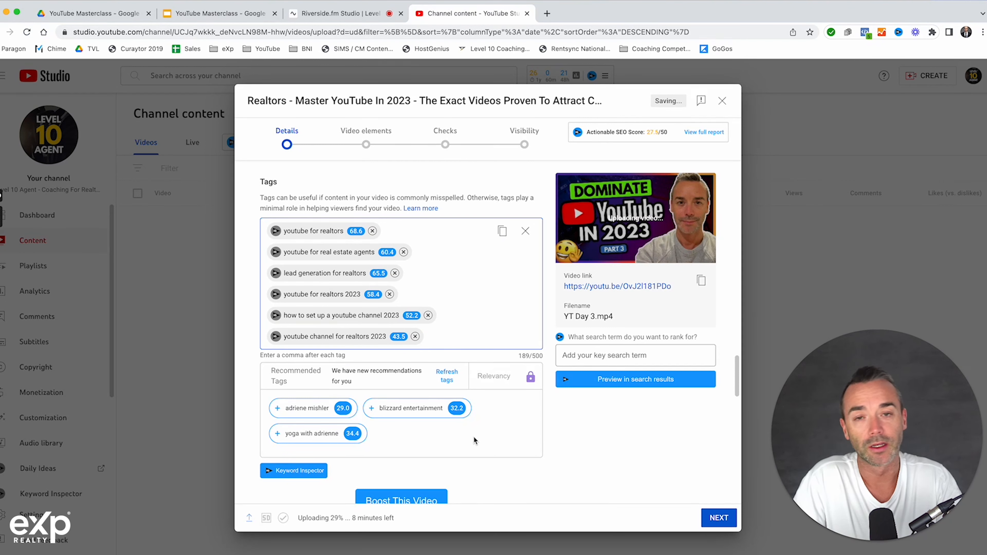
Boost the video with vidIQ to unlock the full tag recommendations, and refresh the recommended tags.
scroll(512, 460, down, 1)
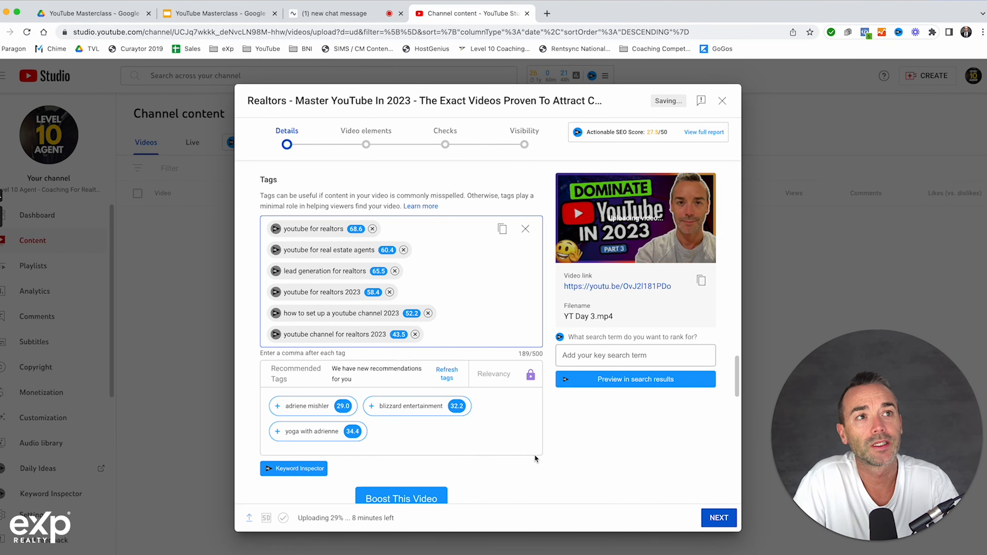
scroll(535, 455, down, 3)
scroll(527, 456, down, 1)
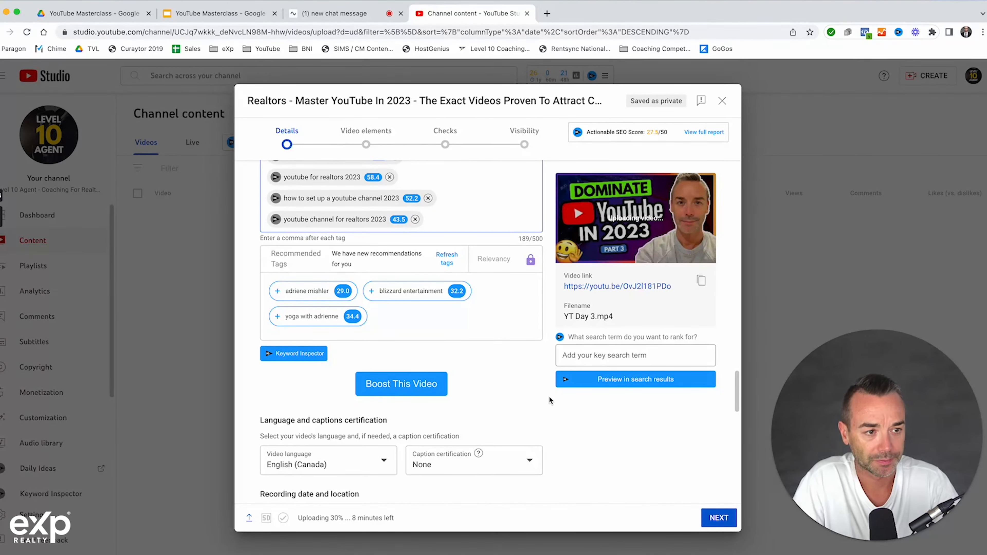
click(435, 394)
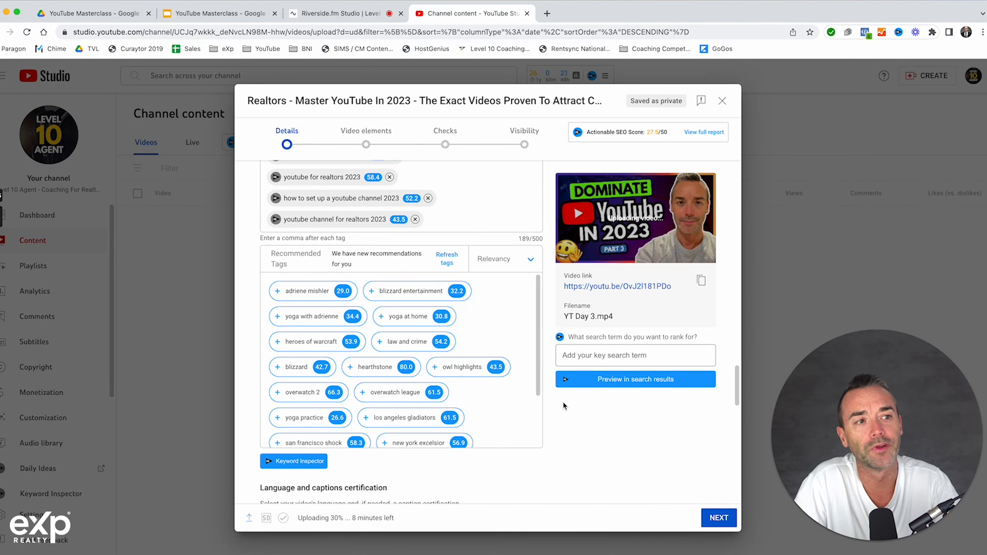
click(463, 257)
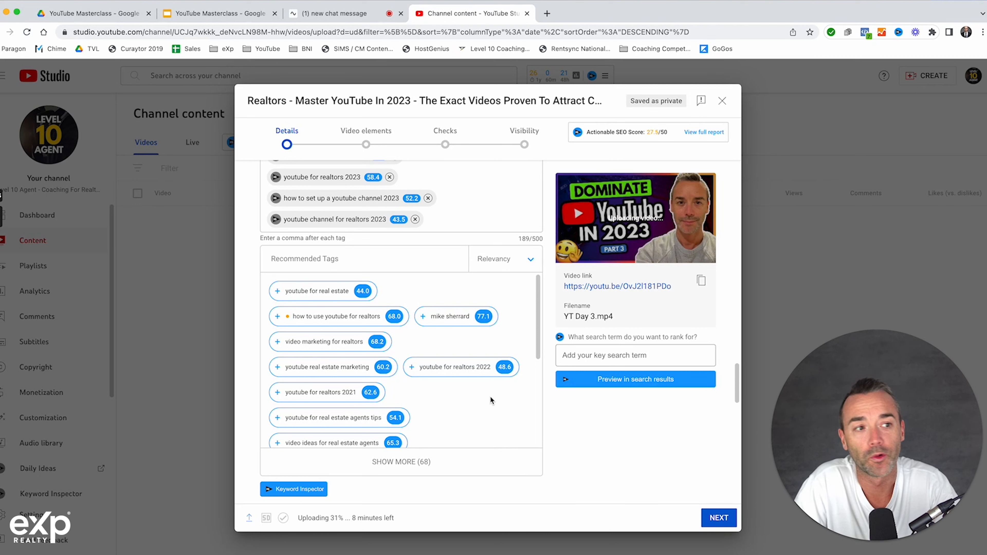
Add the recommended tags "how to use youtube for realtors", "video marketing for realtors", "youtube for real estate" and "youtube real estate marketing".
mouse_move(335, 323)
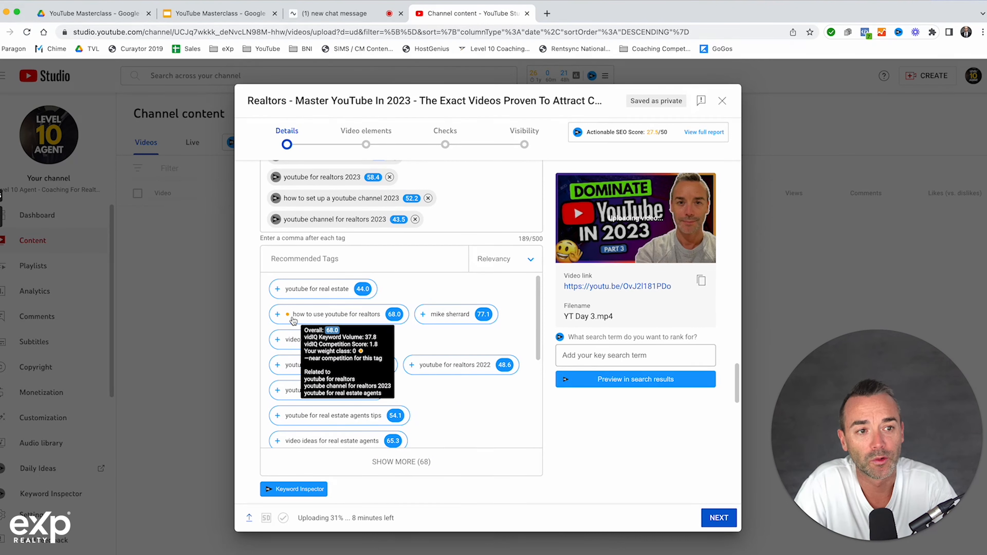
click(277, 315)
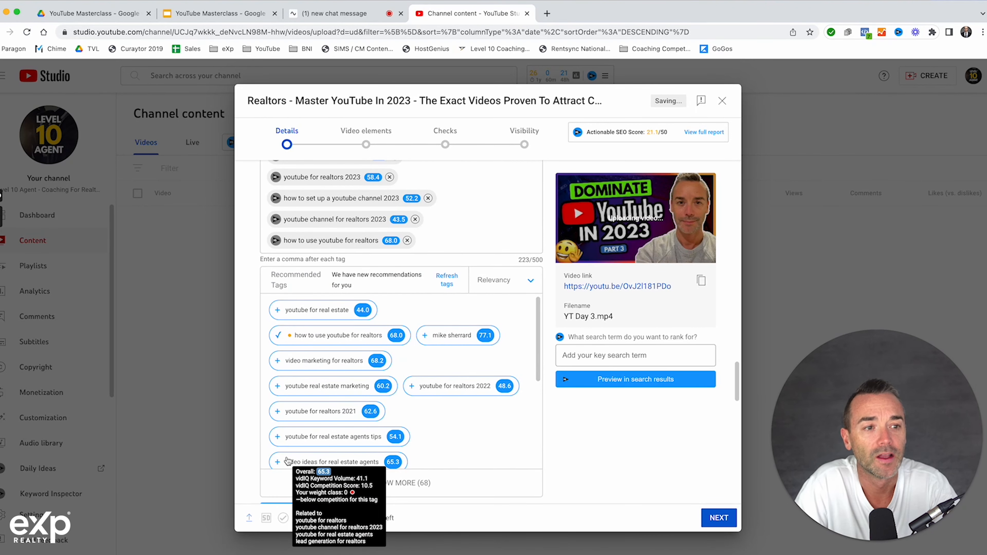
click(278, 361)
click(277, 330)
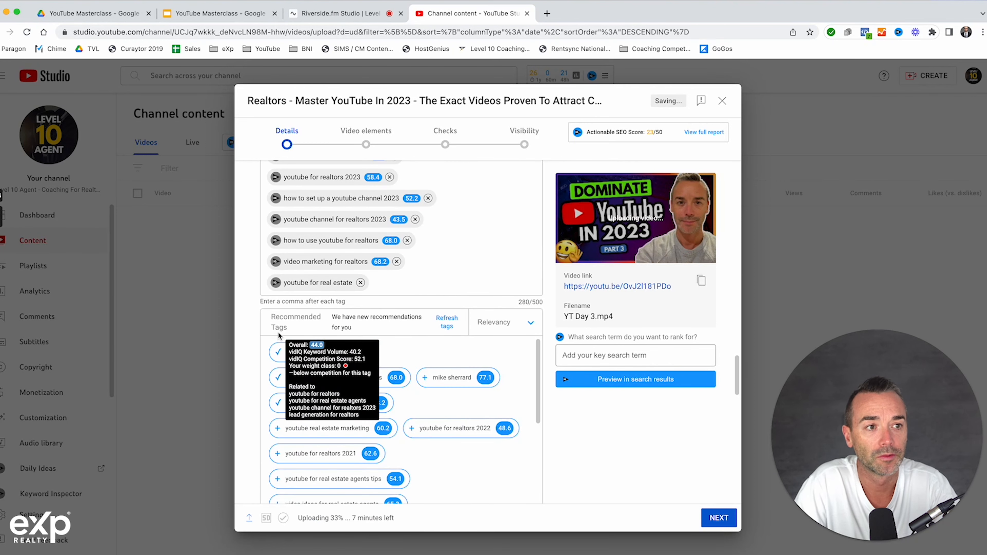
click(277, 428)
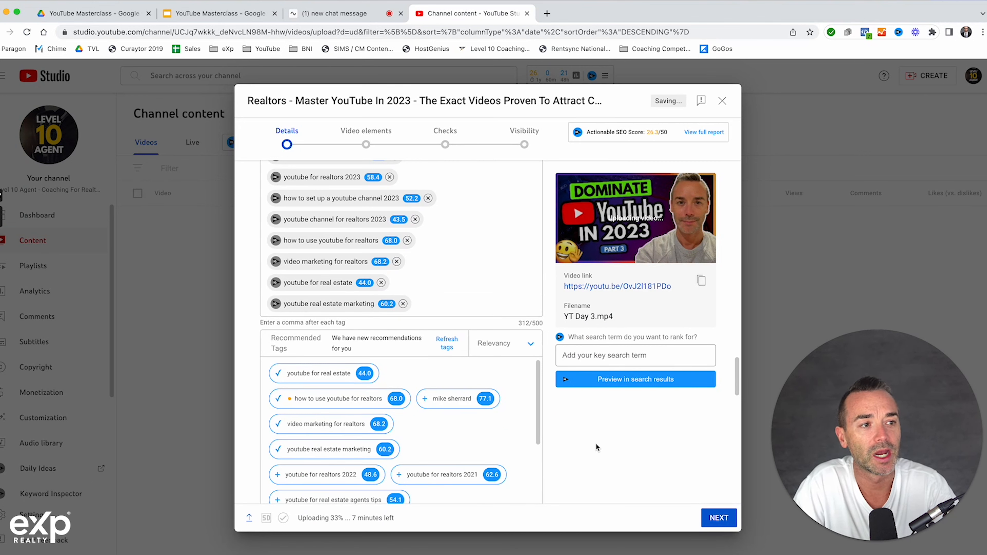
Add the recommended tags "youtube for real estate agents tips", "video marketing for real estate", "youtube tips for realtors" and "video ideas for real estate agents".
scroll(592, 466, down, 3)
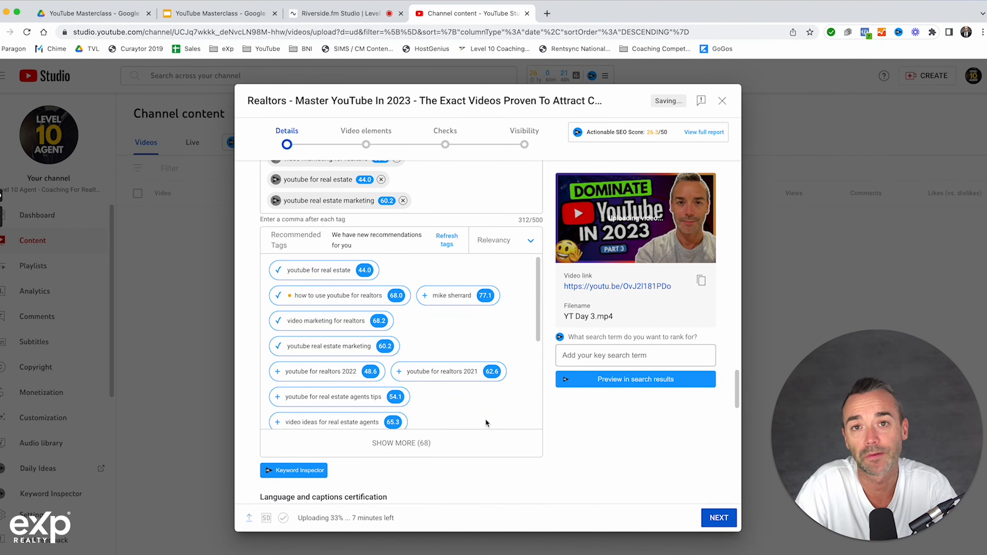
scroll(458, 408, down, 1)
scroll(436, 401, down, 2)
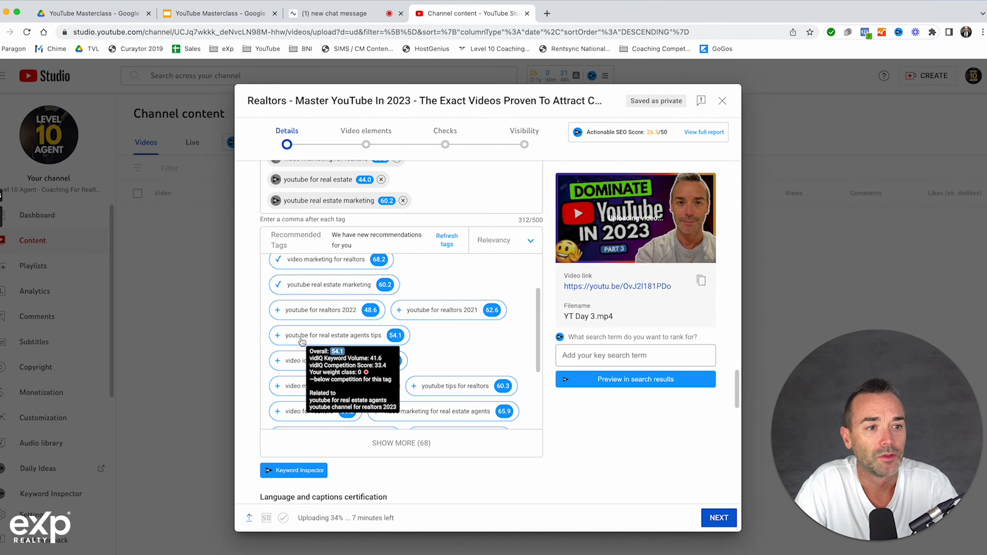
click(334, 337)
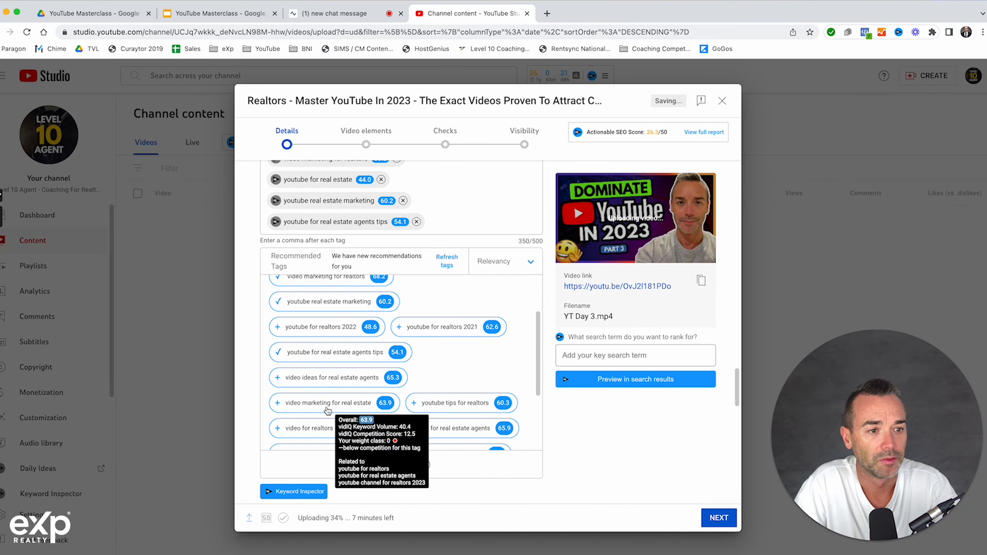
click(315, 404)
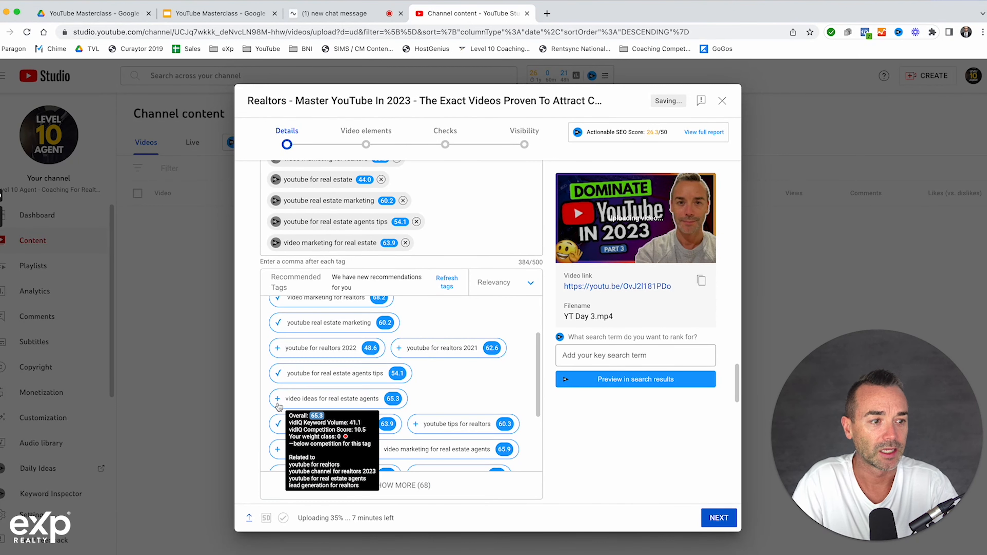
click(415, 426)
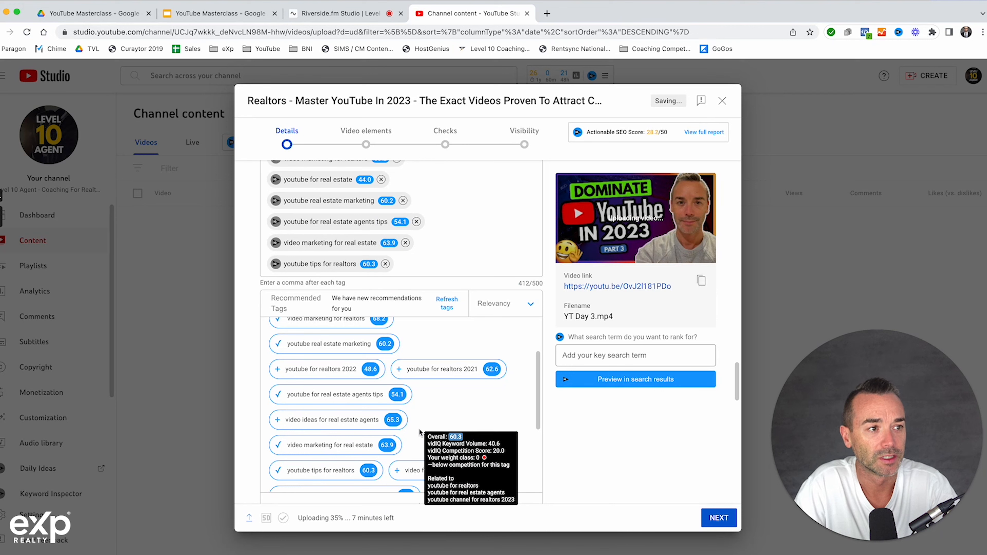
click(289, 420)
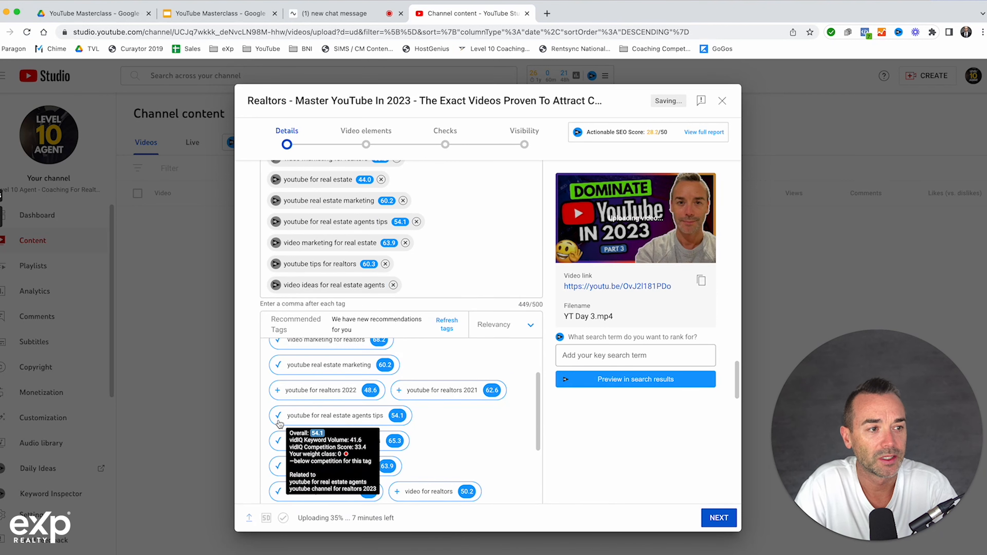
Add the recommended tags "video ideas for realtors" and "real estate lead generation" to the video.
scroll(369, 464, down, 3)
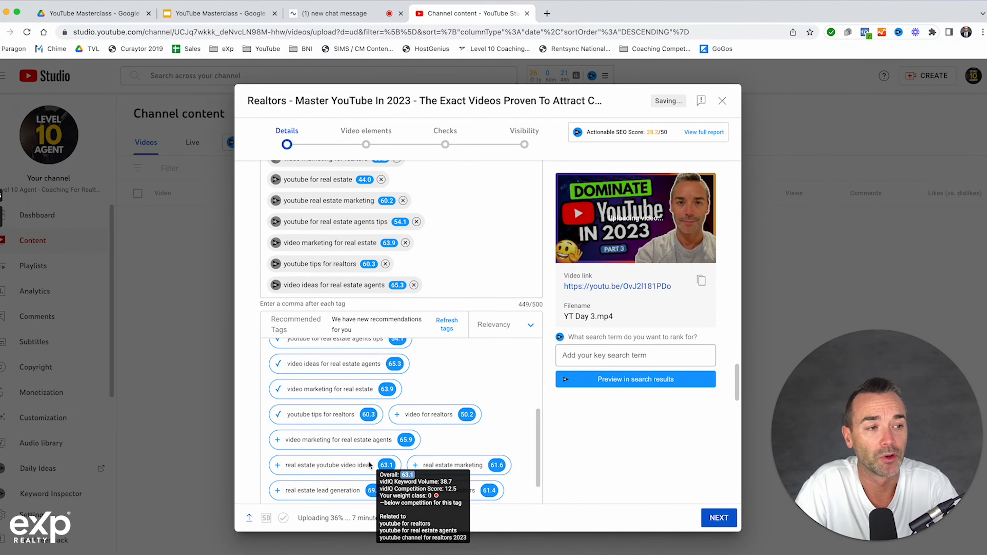
click(406, 442)
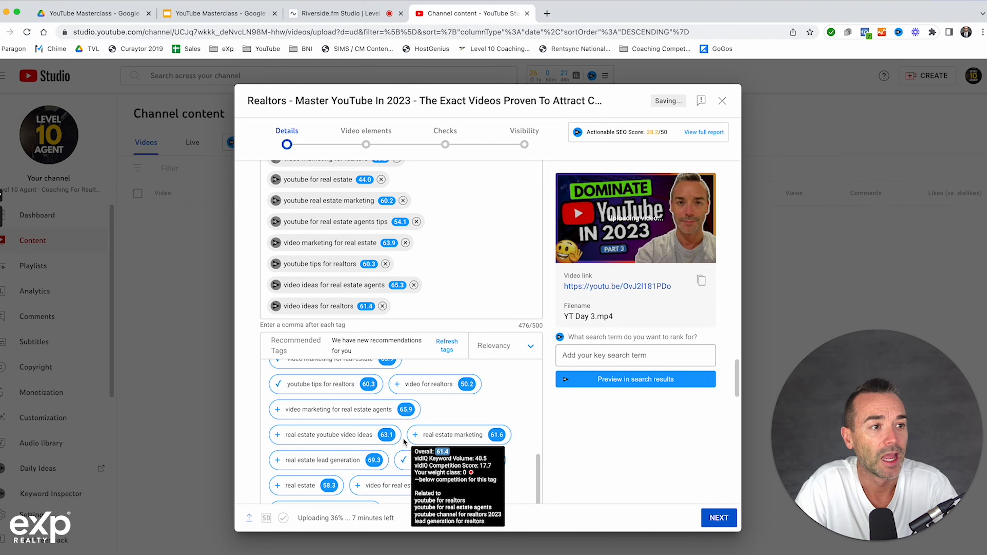
click(287, 461)
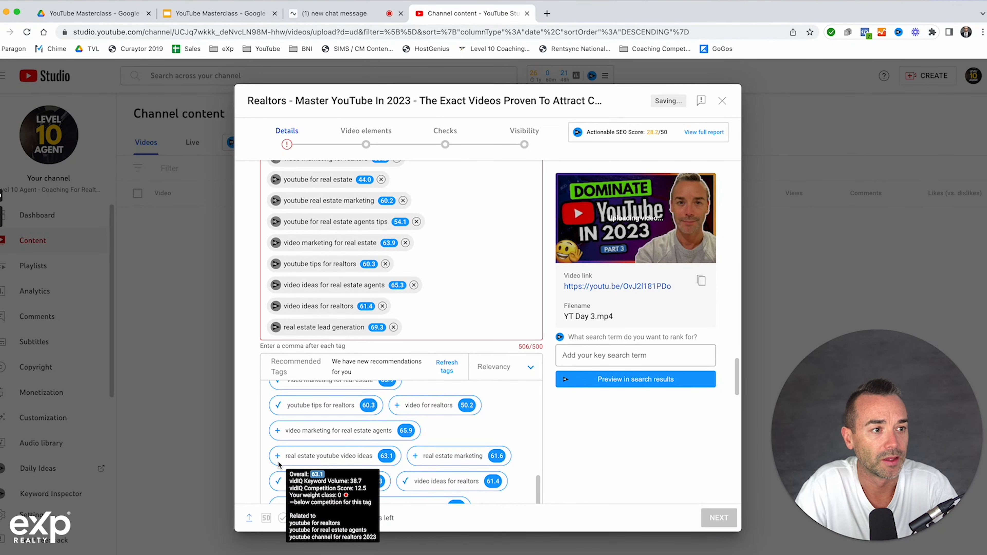
Remove the tag "video ideas for realtors" and review the remaining tags.
click(383, 306)
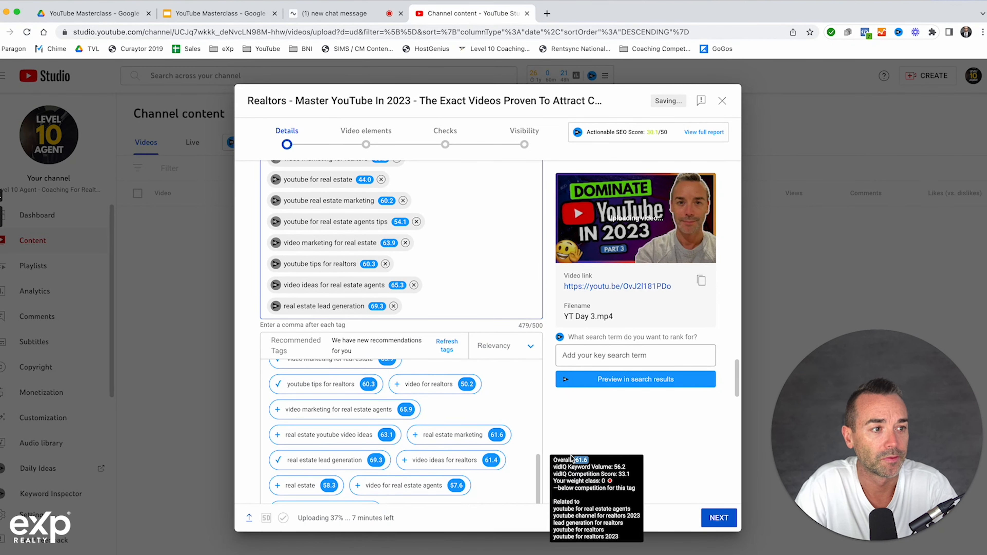
scroll(571, 428, up, 5)
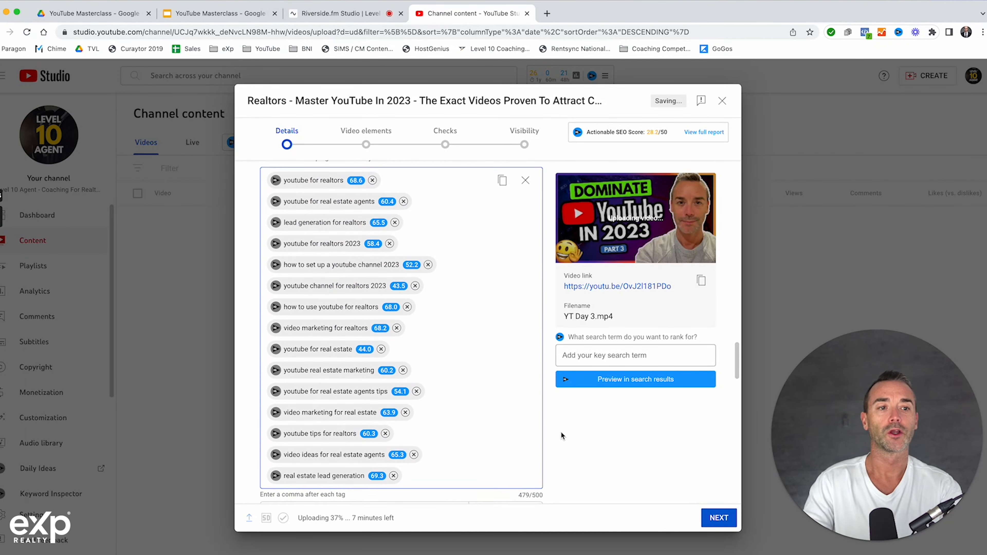
scroll(570, 417, down, 1)
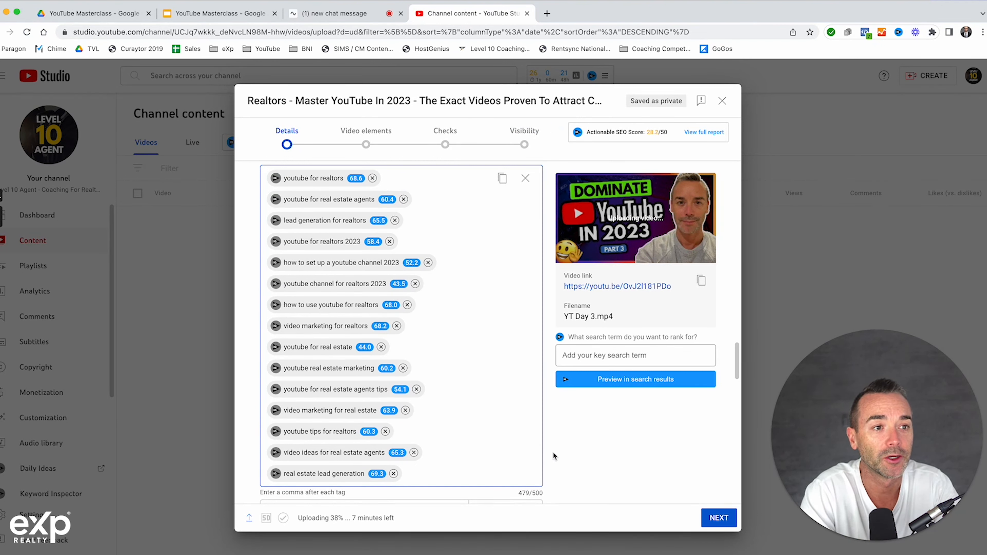
scroll(561, 465, down, 2)
scroll(580, 423, up, 2)
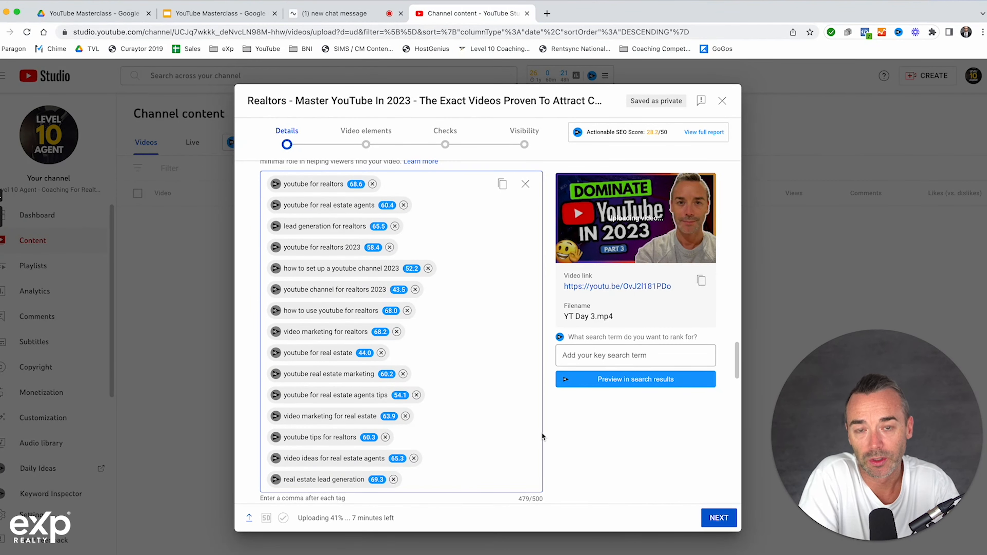
Set the recording date to Dec 11, 2022 and the video location to Vancouver BC.
scroll(545, 445, down, 10)
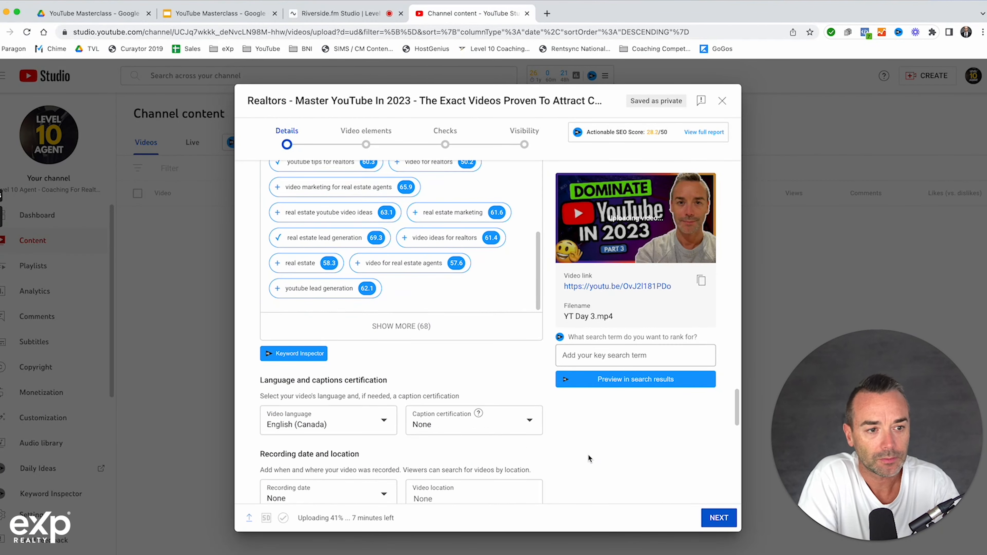
scroll(586, 456, down, 3)
click(334, 355)
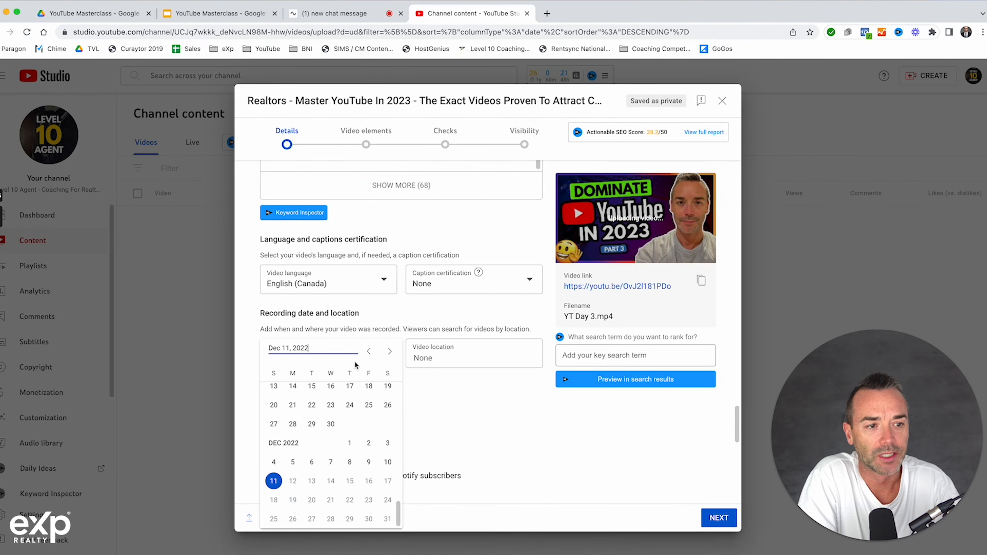
click(274, 480)
click(438, 358)
text(Van)
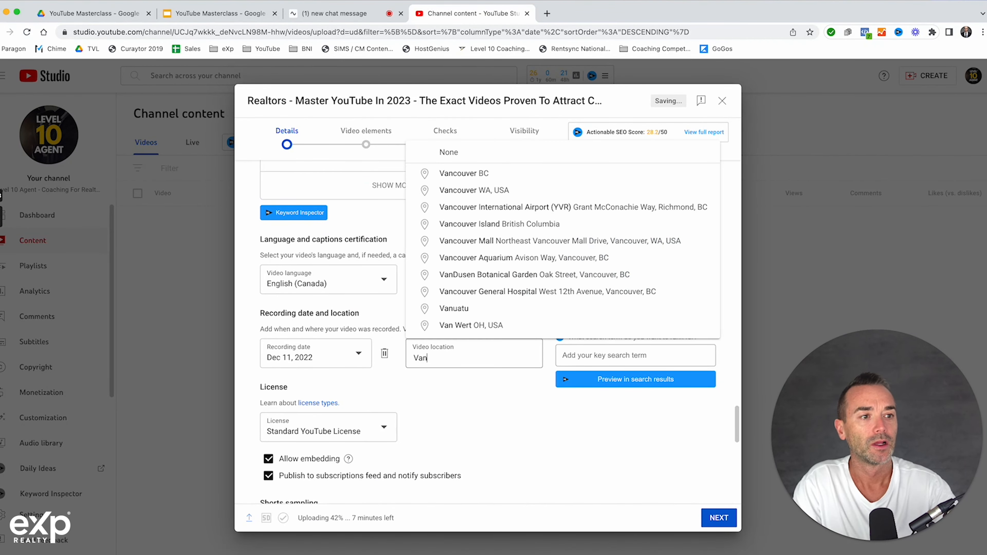
click(472, 178)
Proceed to the video elements stage and add an end screen from the "1 video, 1 subscribe" template with both elements along the upper edge.
scroll(509, 423, down, 10)
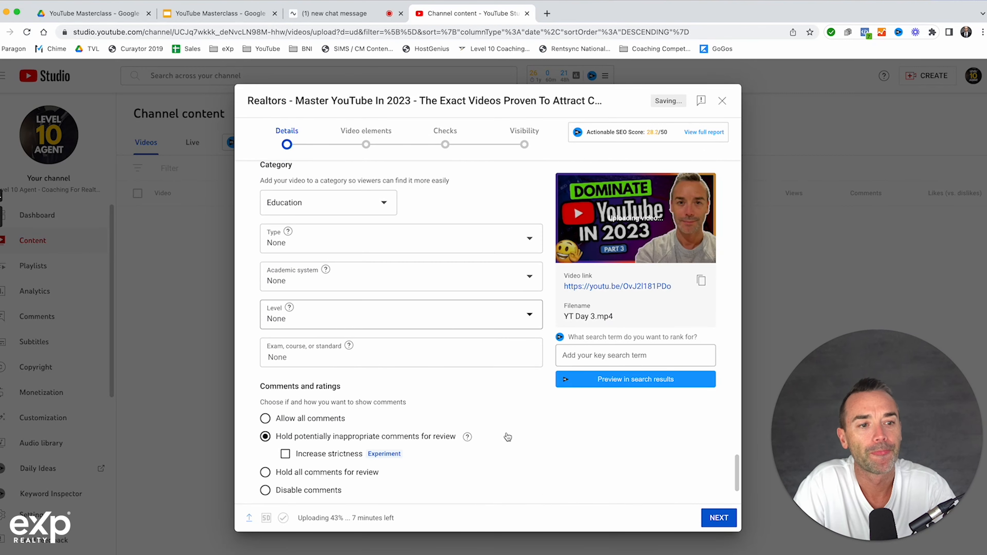
scroll(396, 408, down, 3)
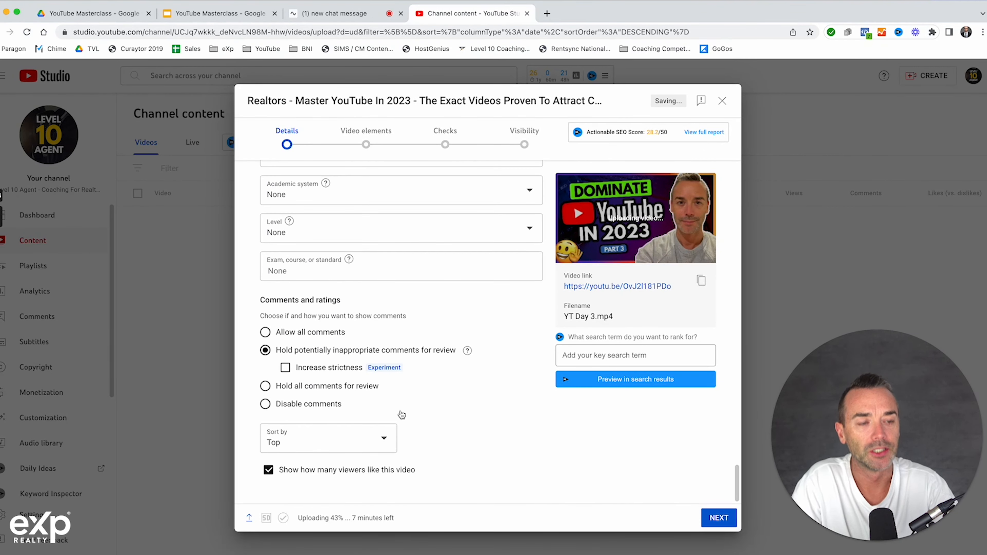
click(719, 517)
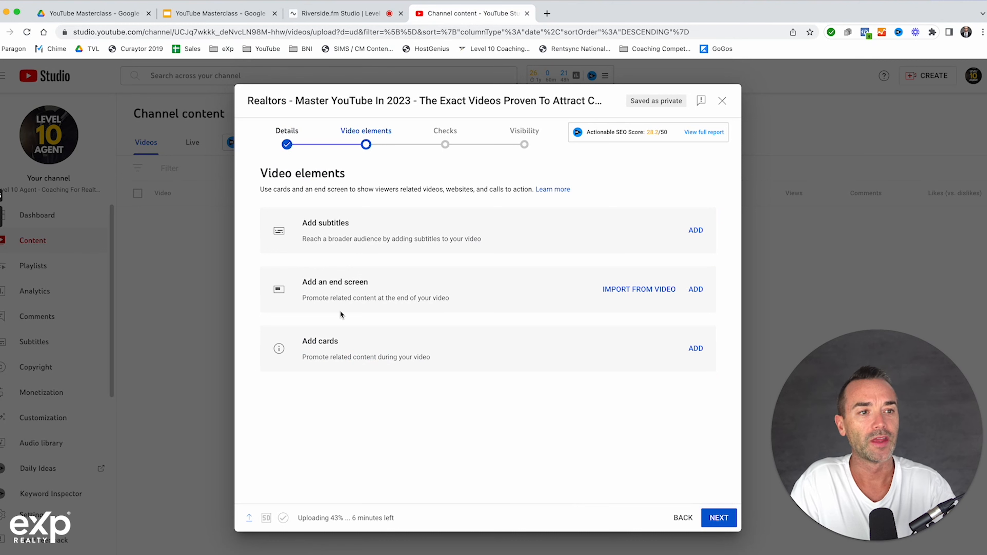
click(696, 289)
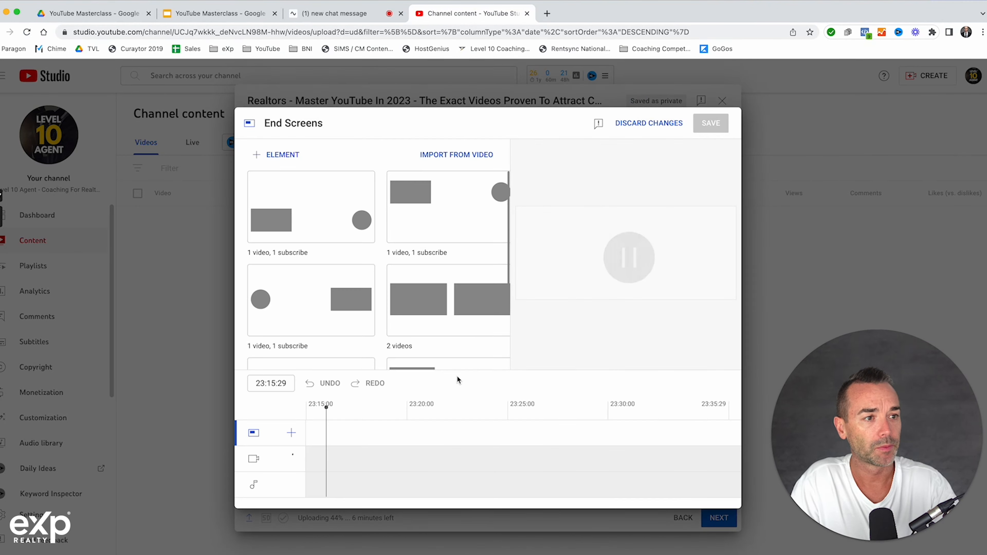
click(448, 204)
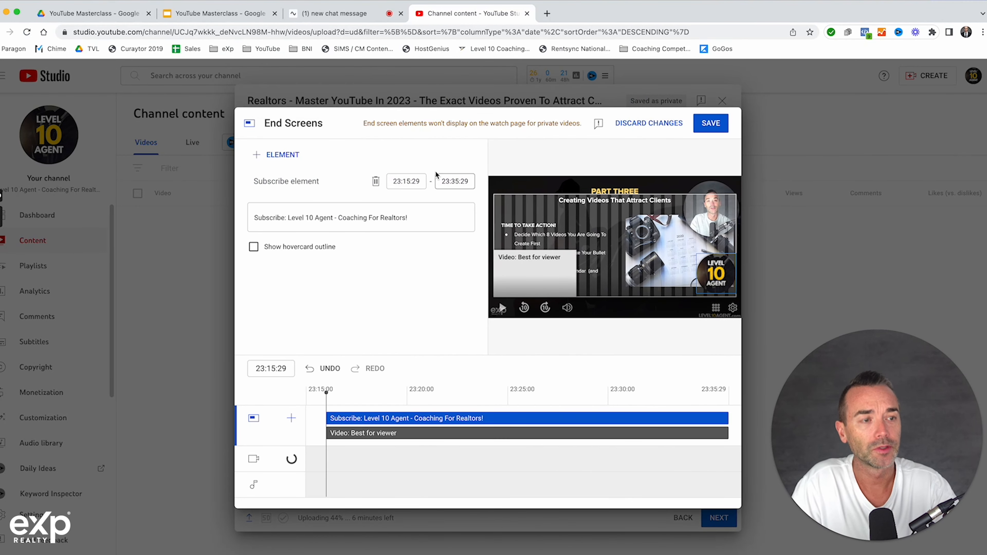
Start both end screen elements at 23:30:29, and move the subscribe element to the frame's upper-right corner and the video element to its upper-left.
drag(327, 418, 628, 419)
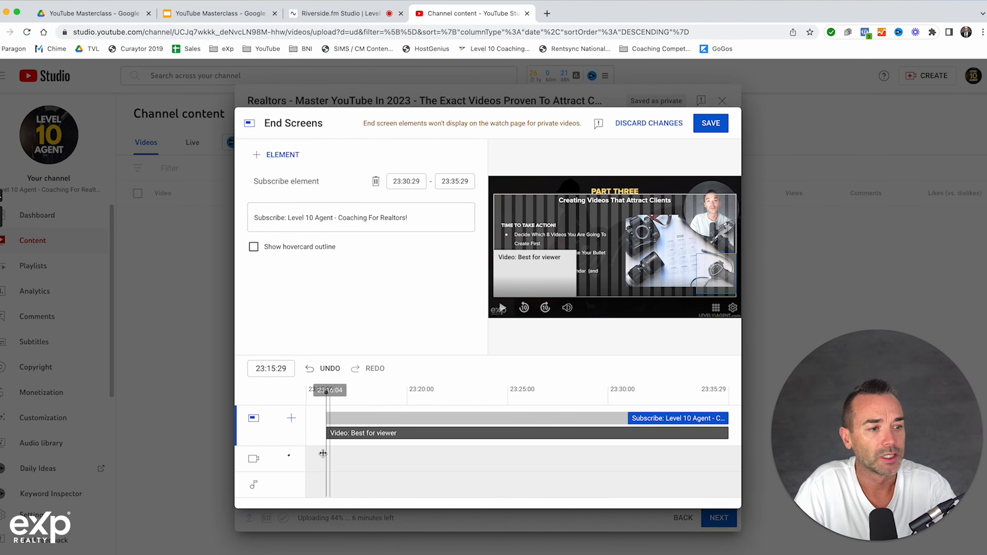
drag(334, 431, 629, 432)
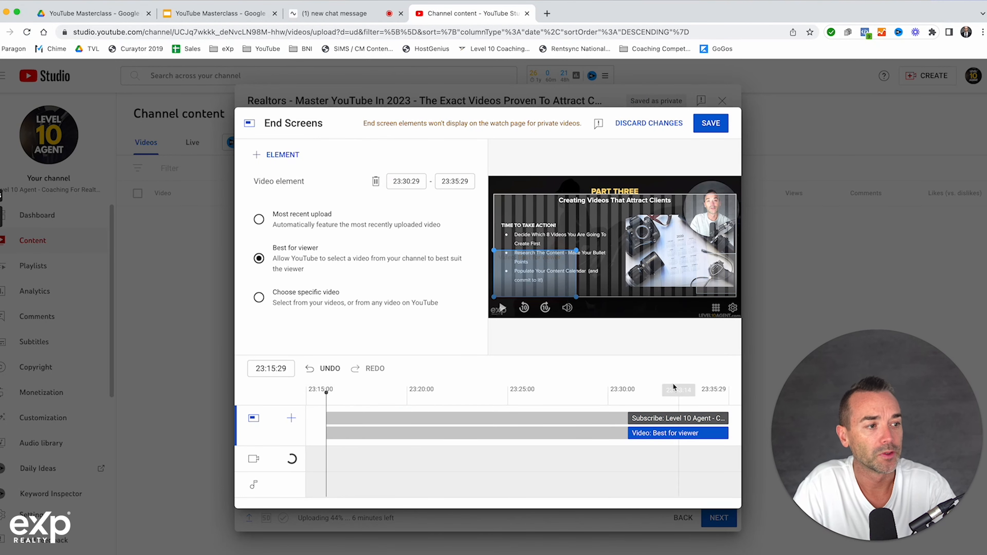
click(672, 389)
drag(732, 272, 737, 206)
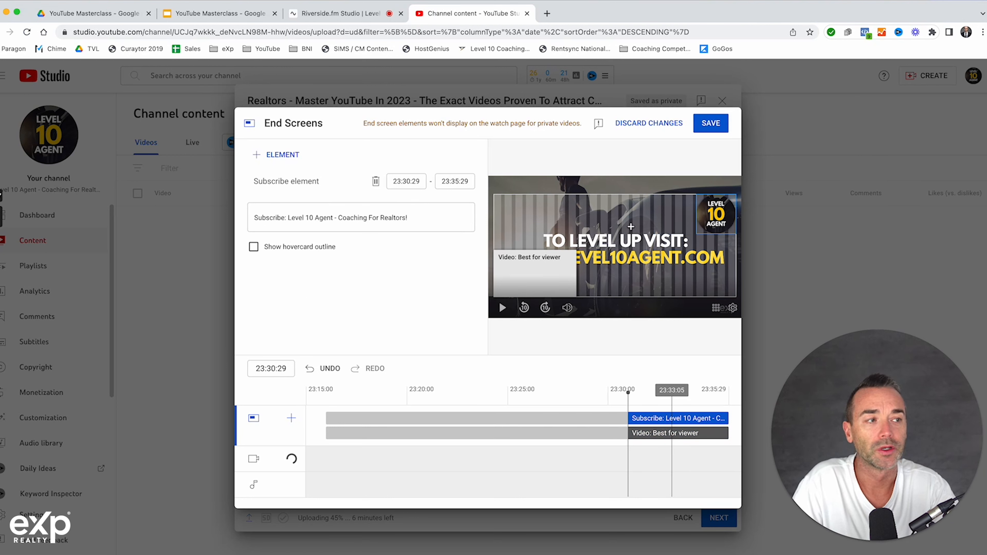
drag(538, 266, 538, 210)
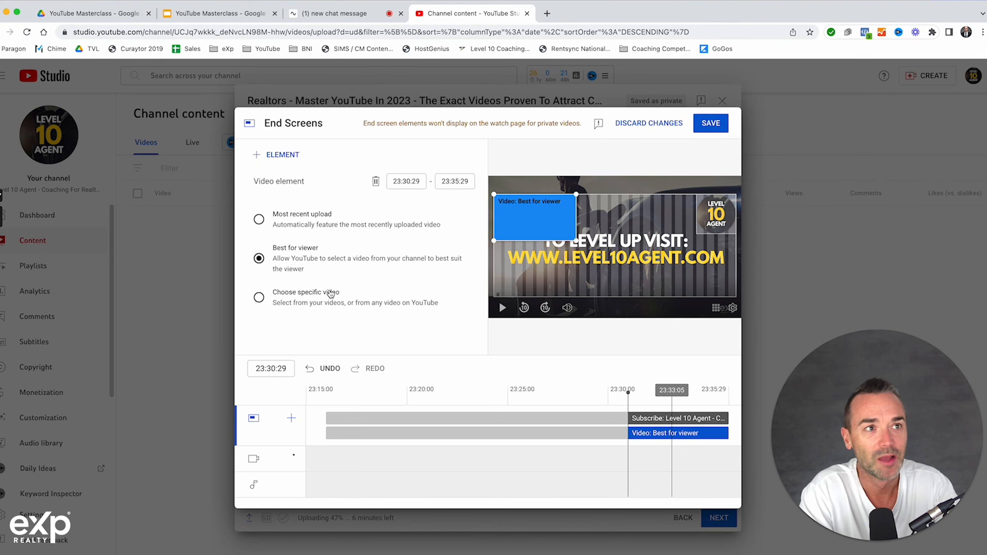
Make the end screen's video element feature the specific "Realtors - Master YouTube In 2023 - Recording..." video, and save the end screen.
click(264, 303)
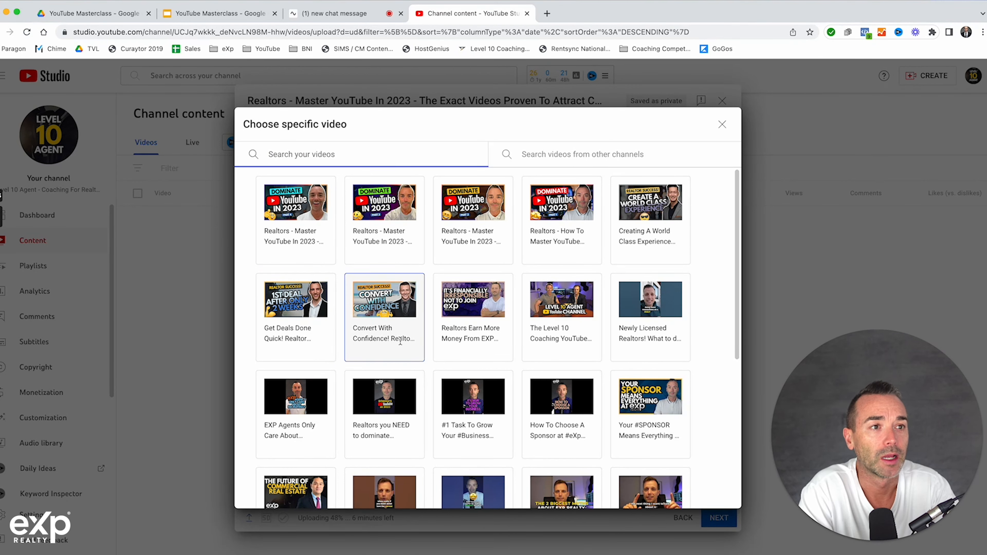
click(292, 229)
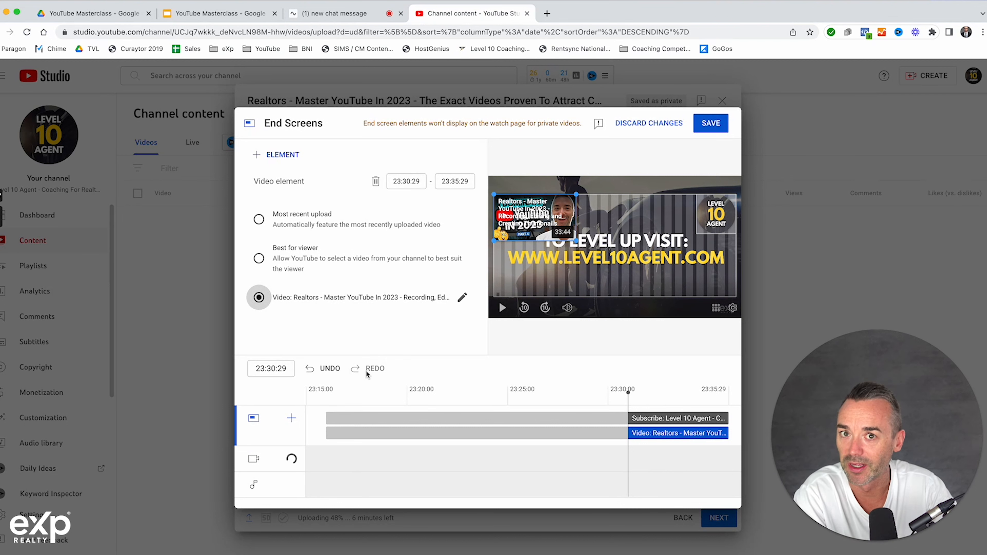
click(702, 123)
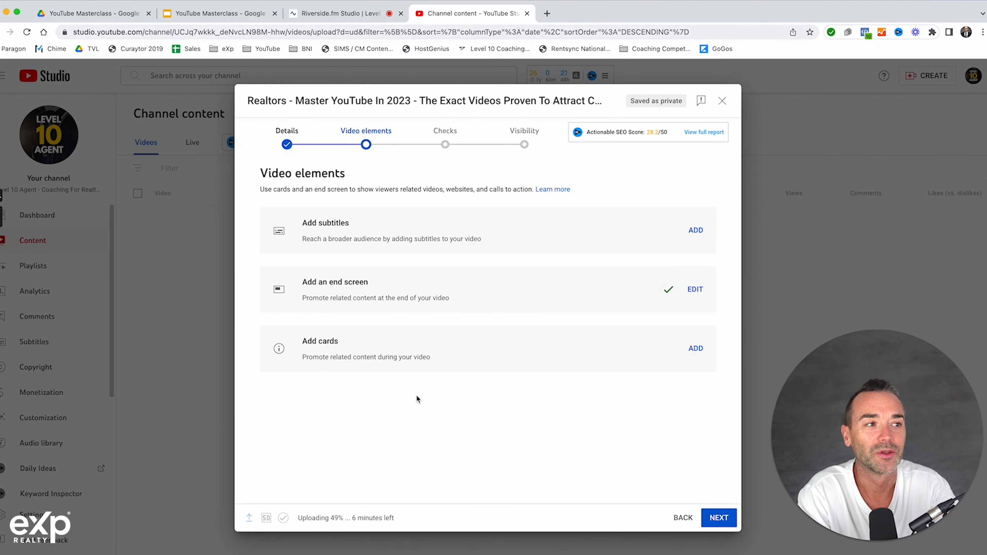
Proceed to the visibility stage and set the video to be scheduled for Dec 14, 2022 at 8:00 AM as a Premiere.
click(719, 521)
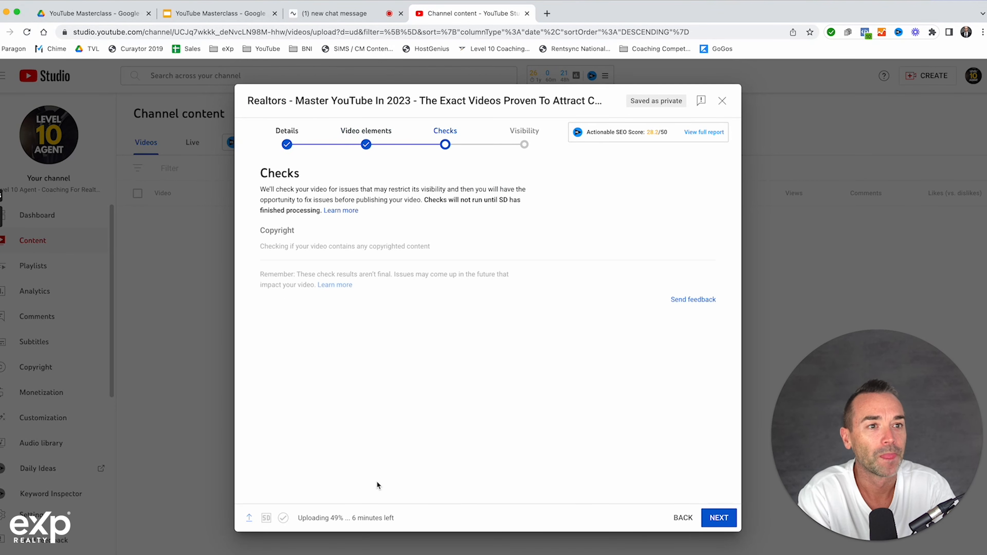
click(718, 519)
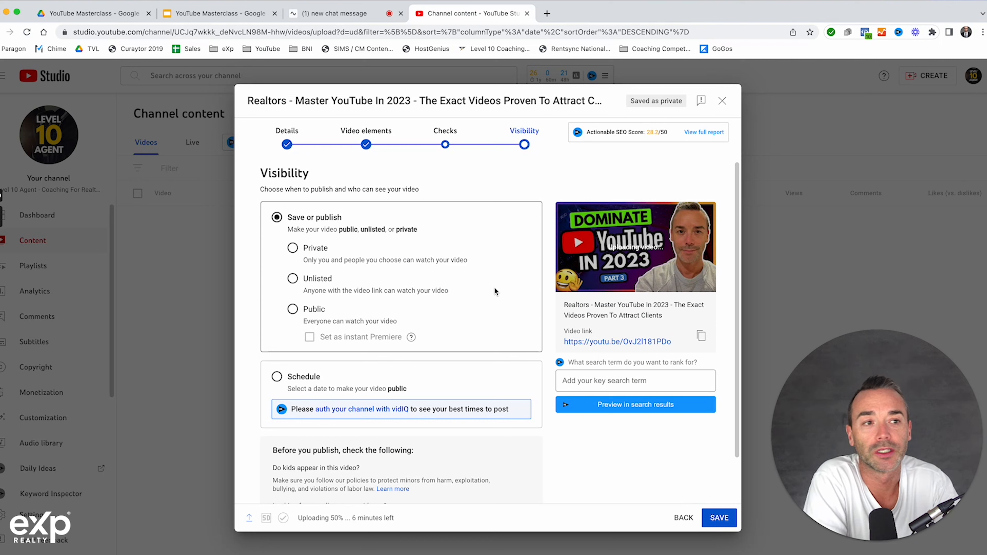
click(292, 309)
click(277, 377)
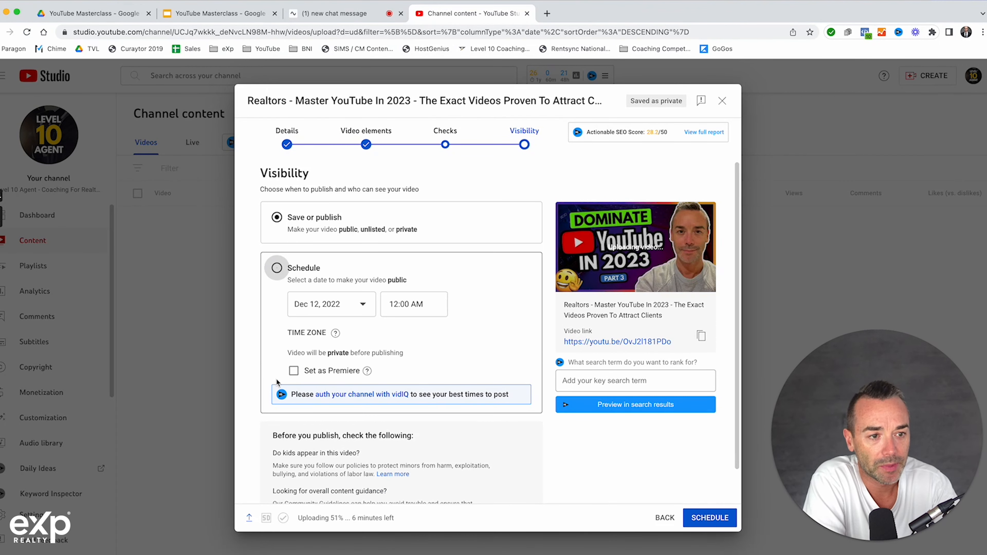
click(341, 300)
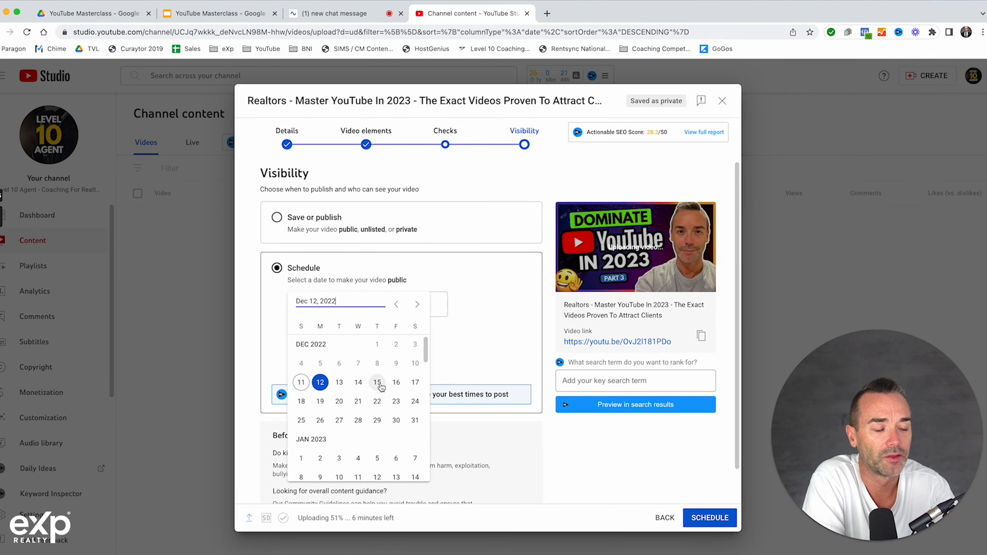
click(362, 383)
click(404, 301)
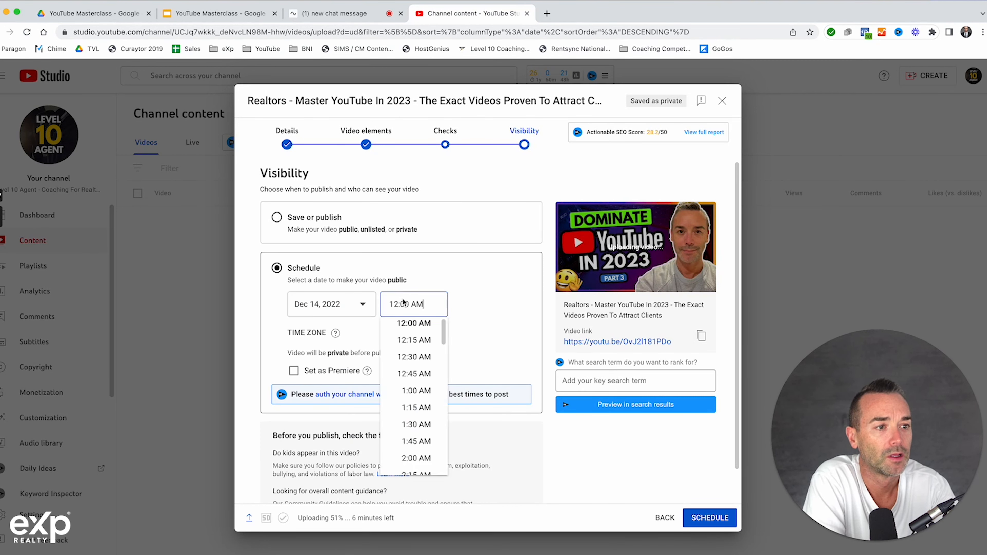
scroll(408, 437, down, 10)
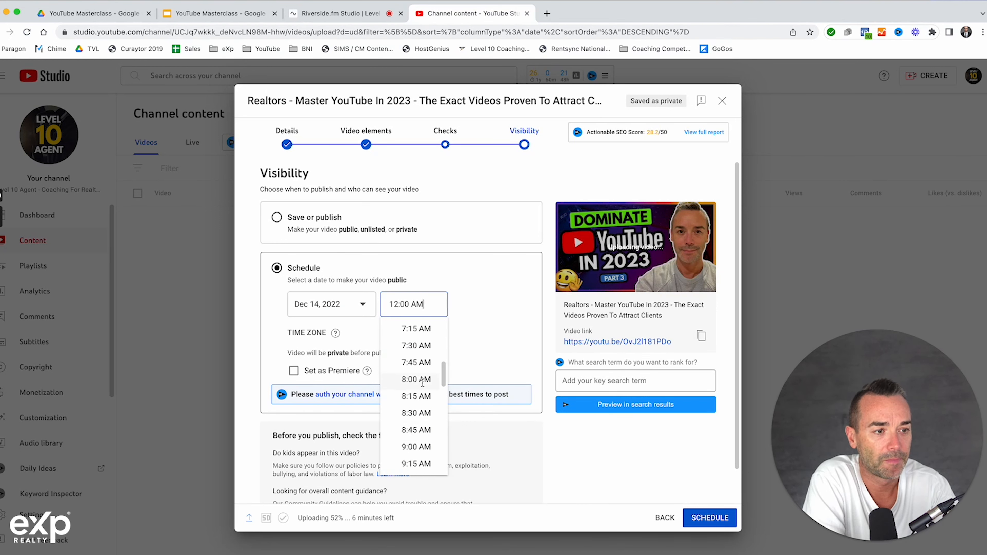
click(423, 382)
click(293, 371)
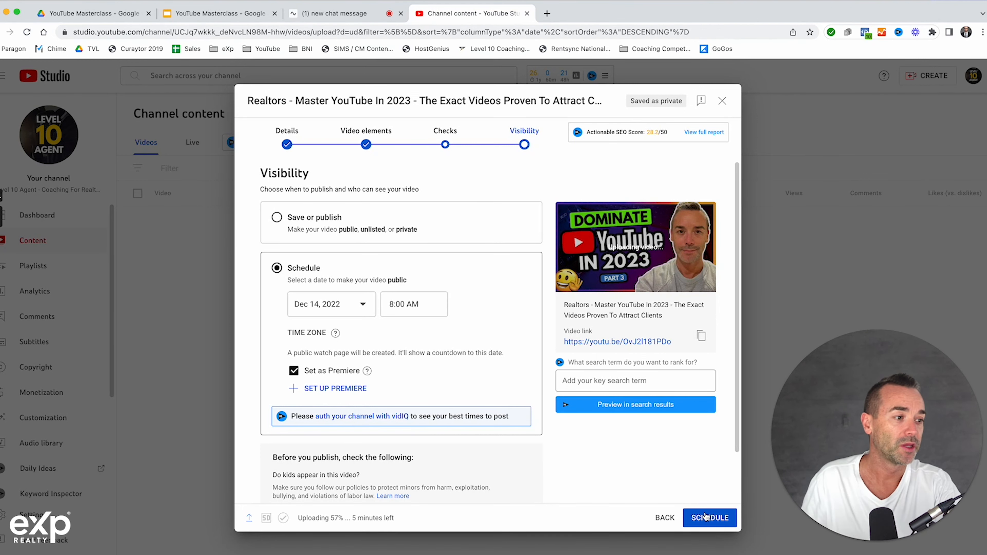
key(super+Tab)
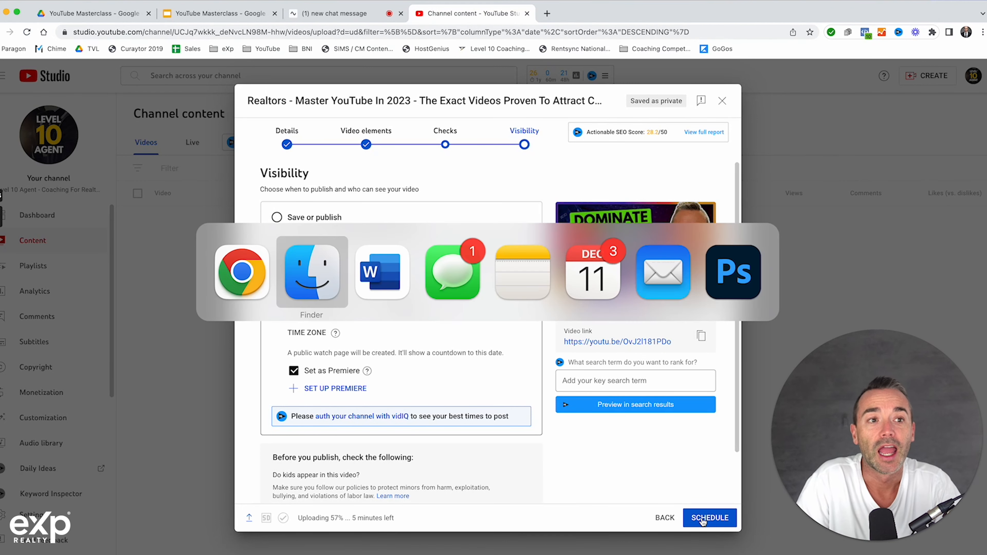